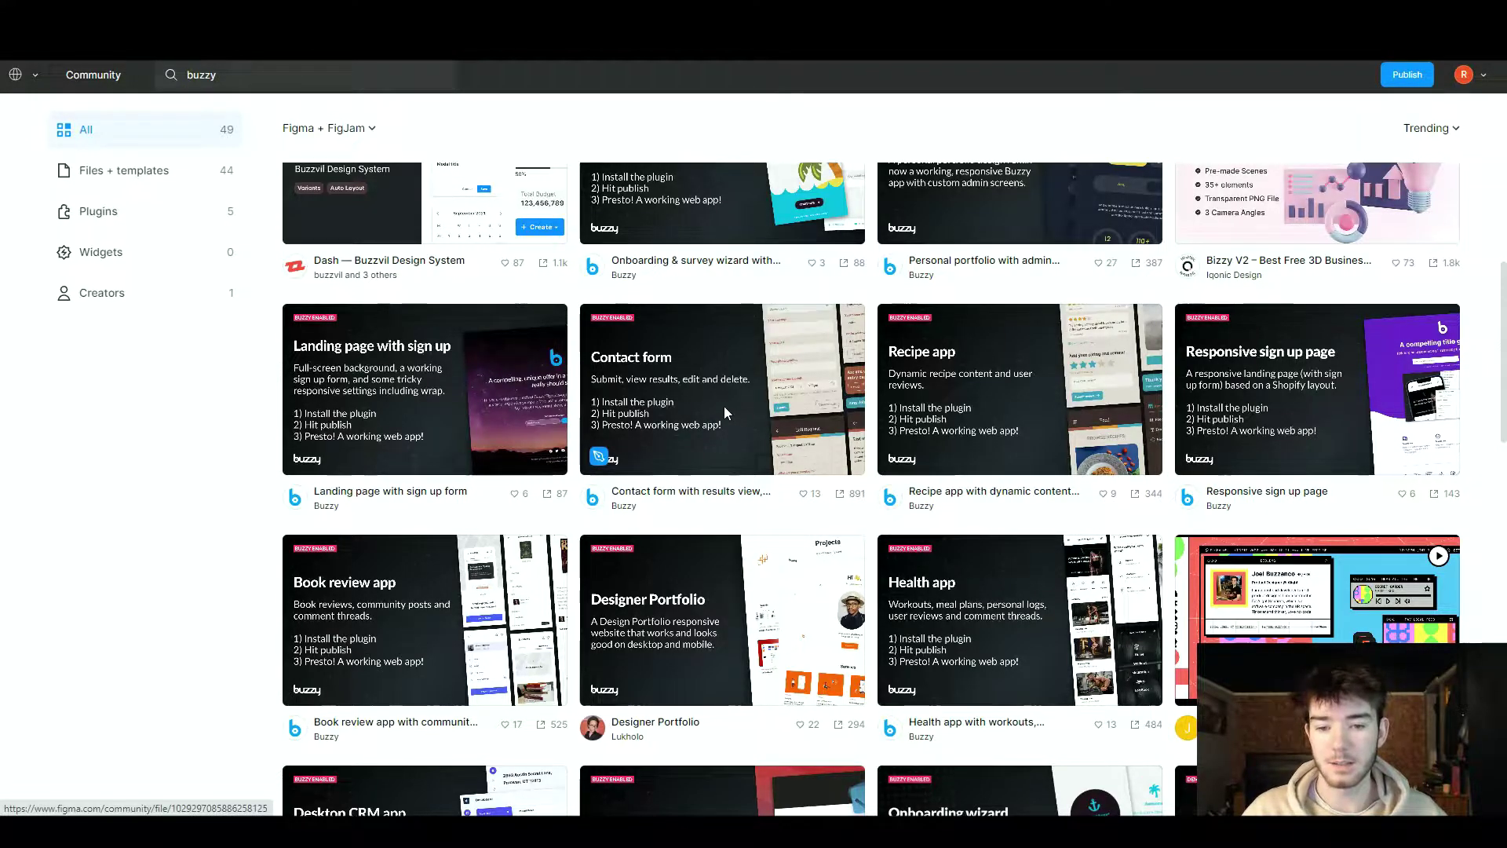
- Browse the Figma Community results for "buzzy" to examine the available Buzzy-enabled templates and demo files
scroll(768, 418, "up", 2)
scroll(767, 420, "up", 3)
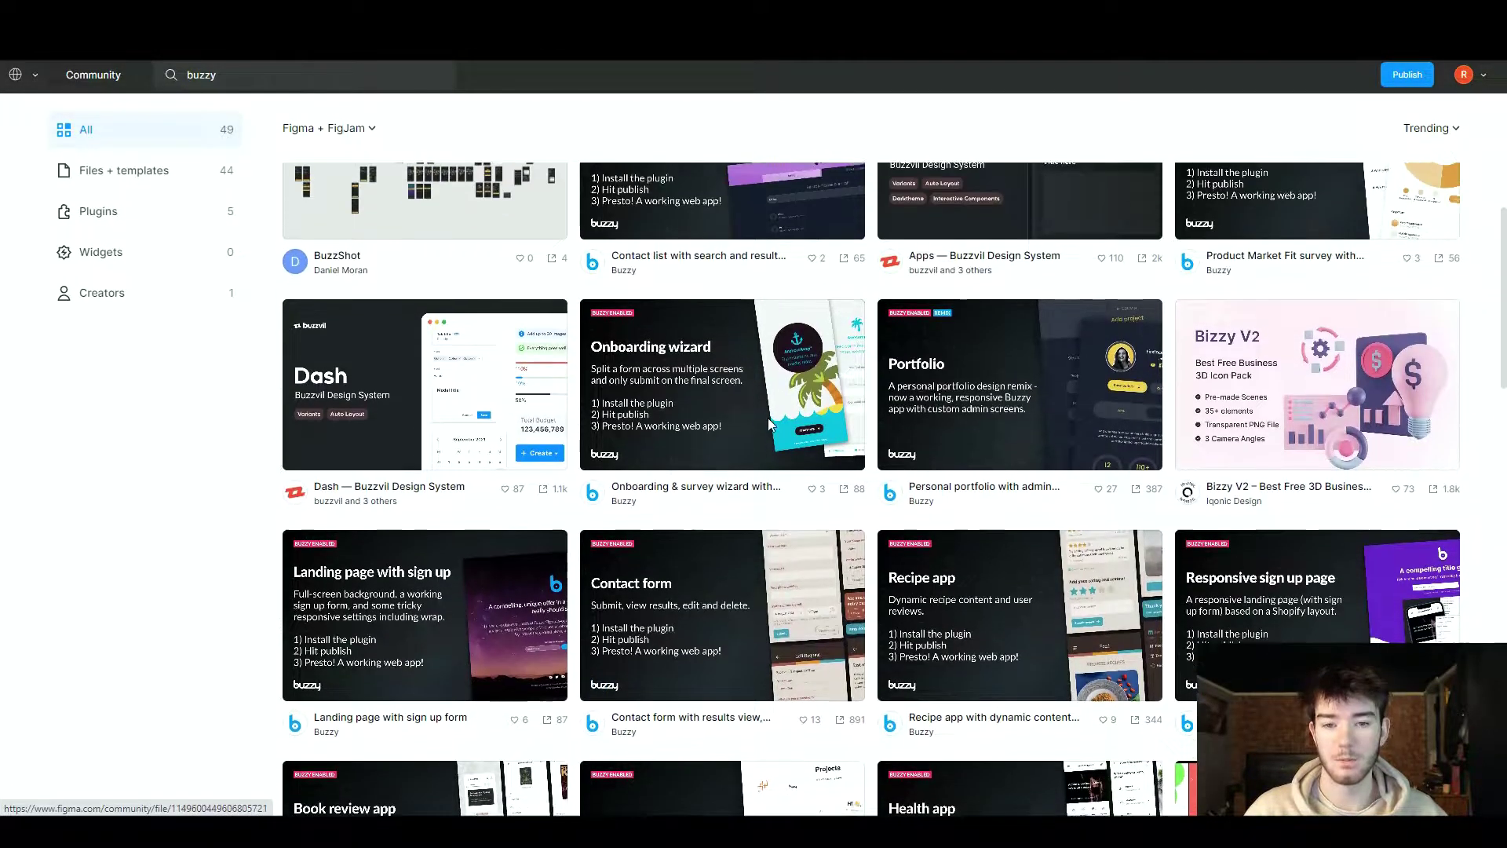
scroll(768, 421, "up", 2)
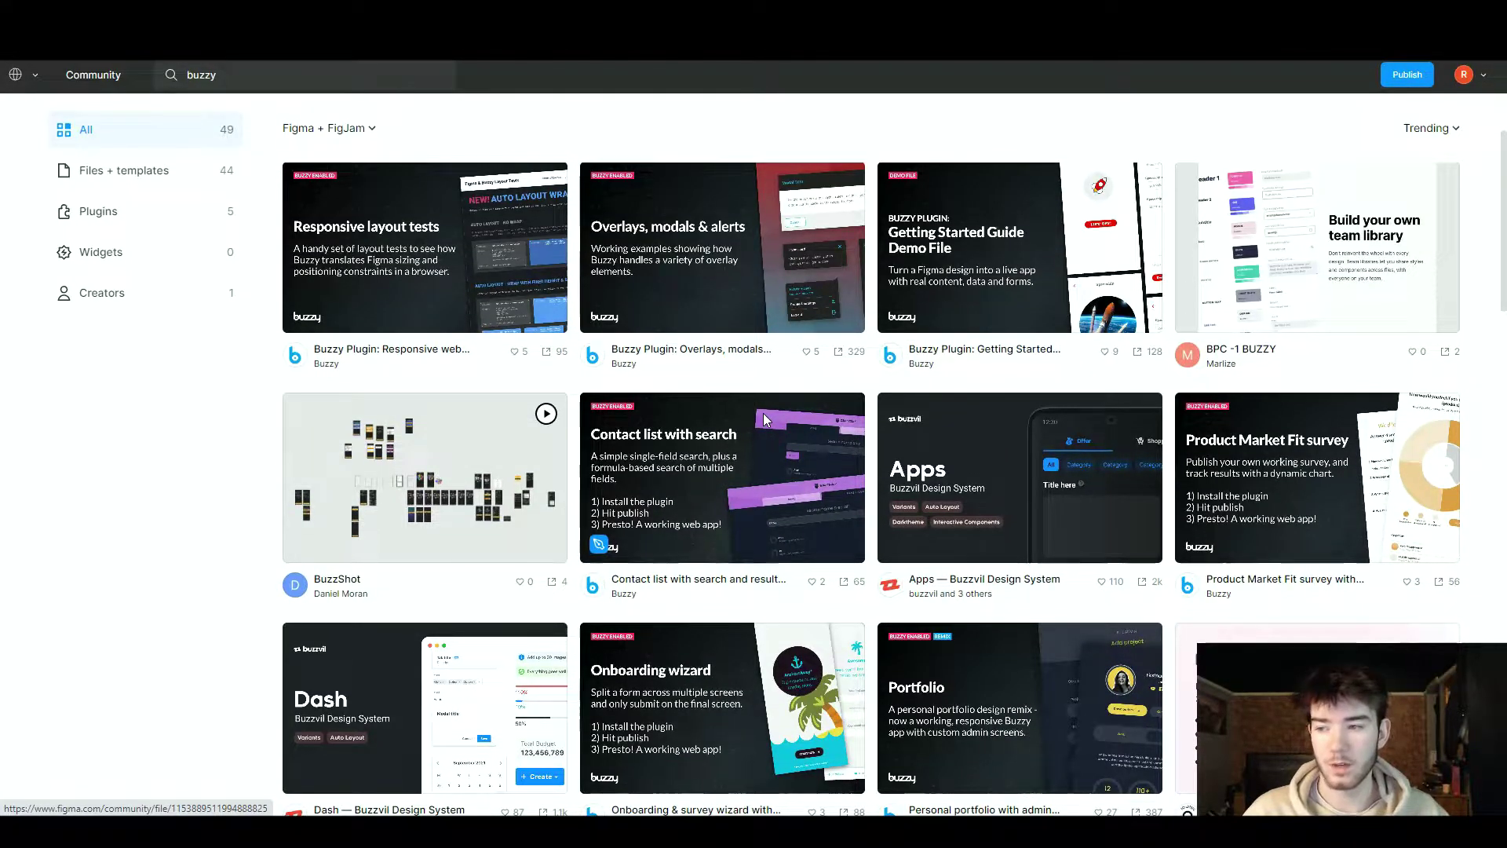
scroll(763, 414, "up", 4)
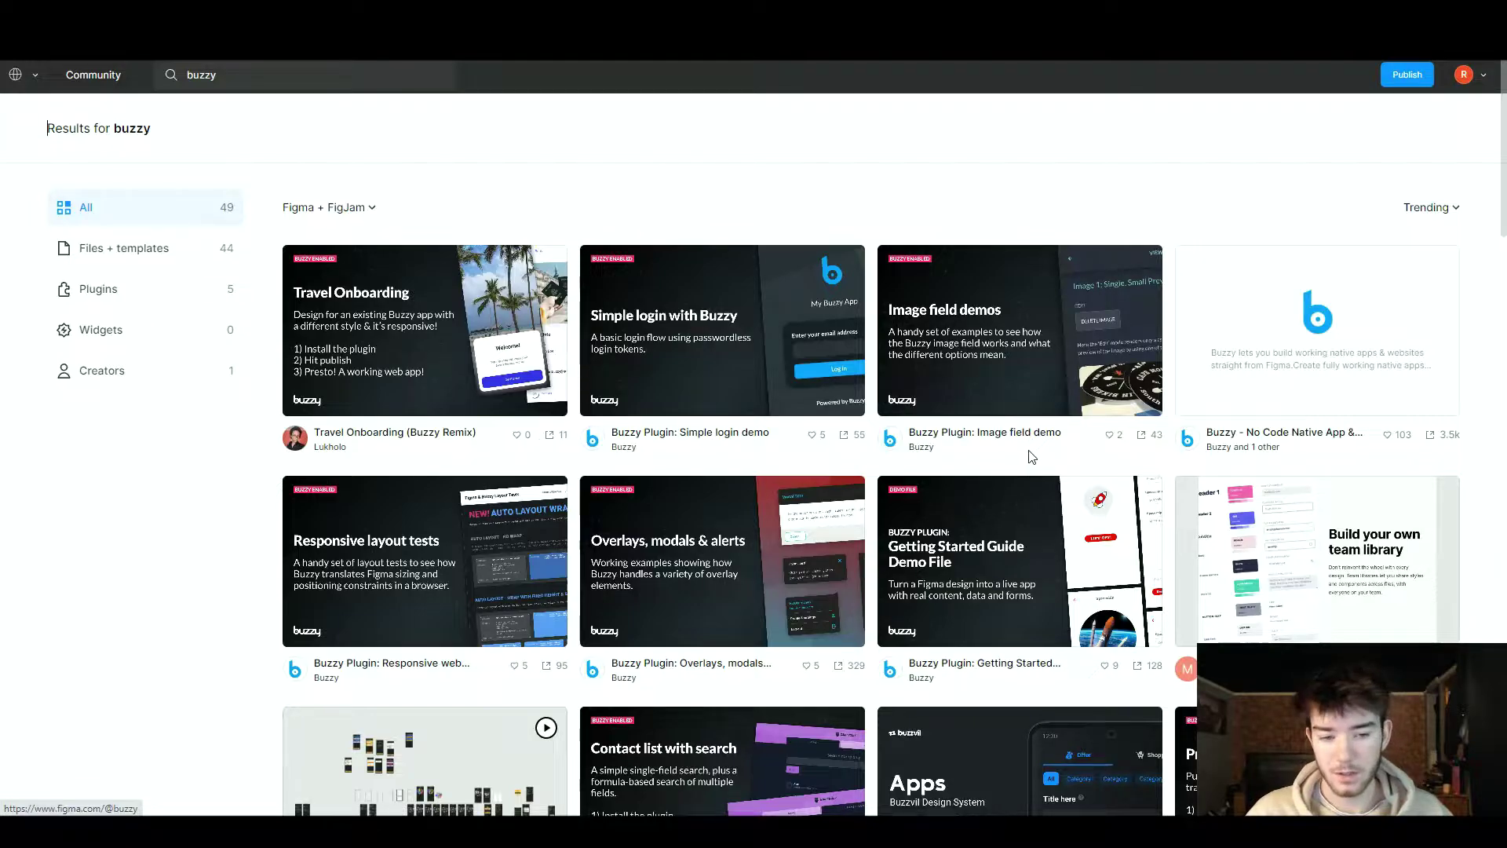
scroll(1028, 454, "down", 1)
scroll(483, 589, "down", 3)
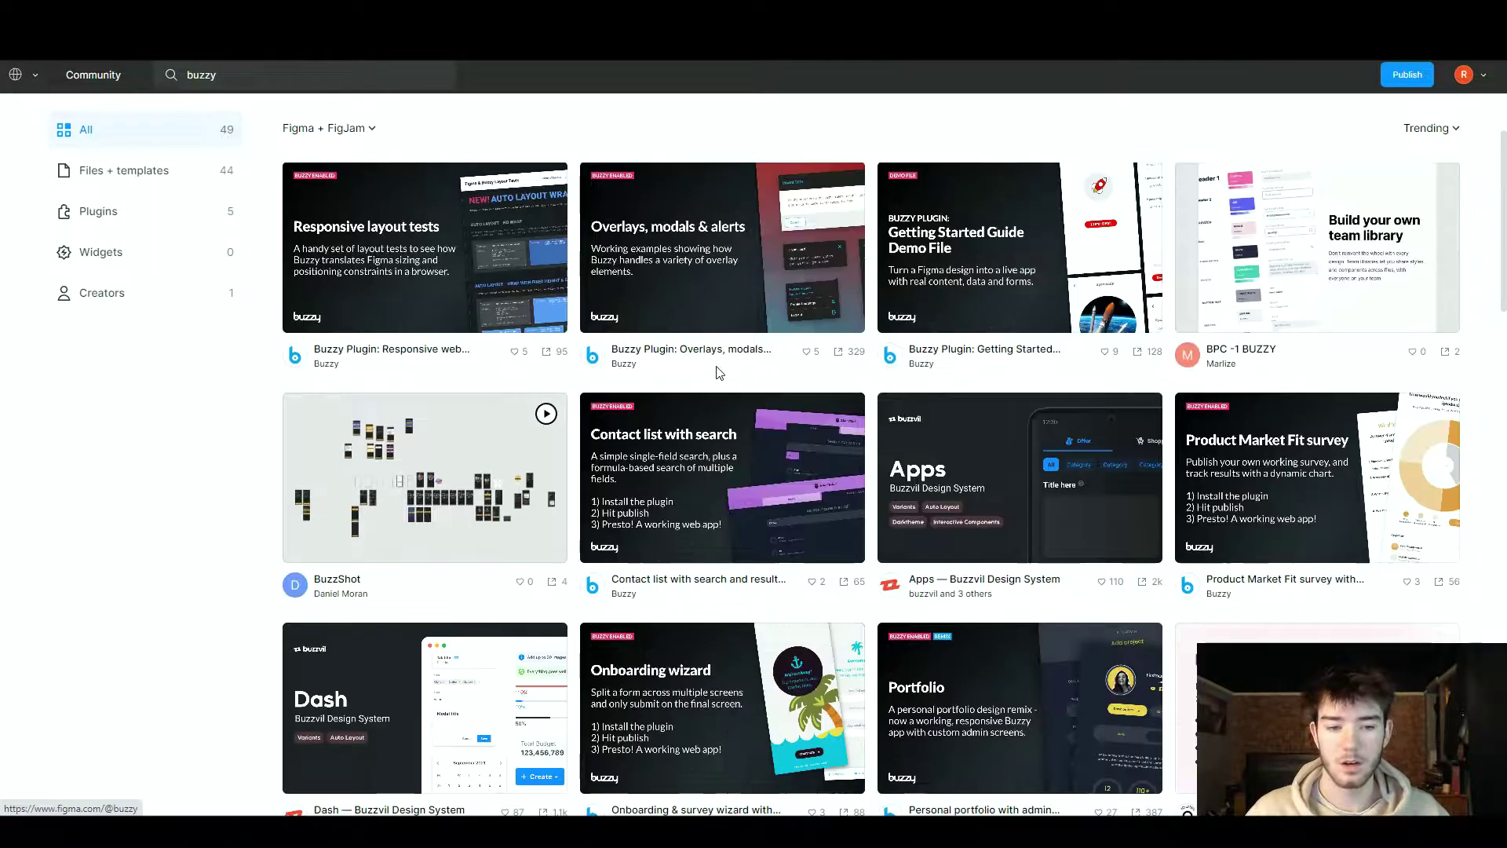
scroll(1085, 430, "down", 1)
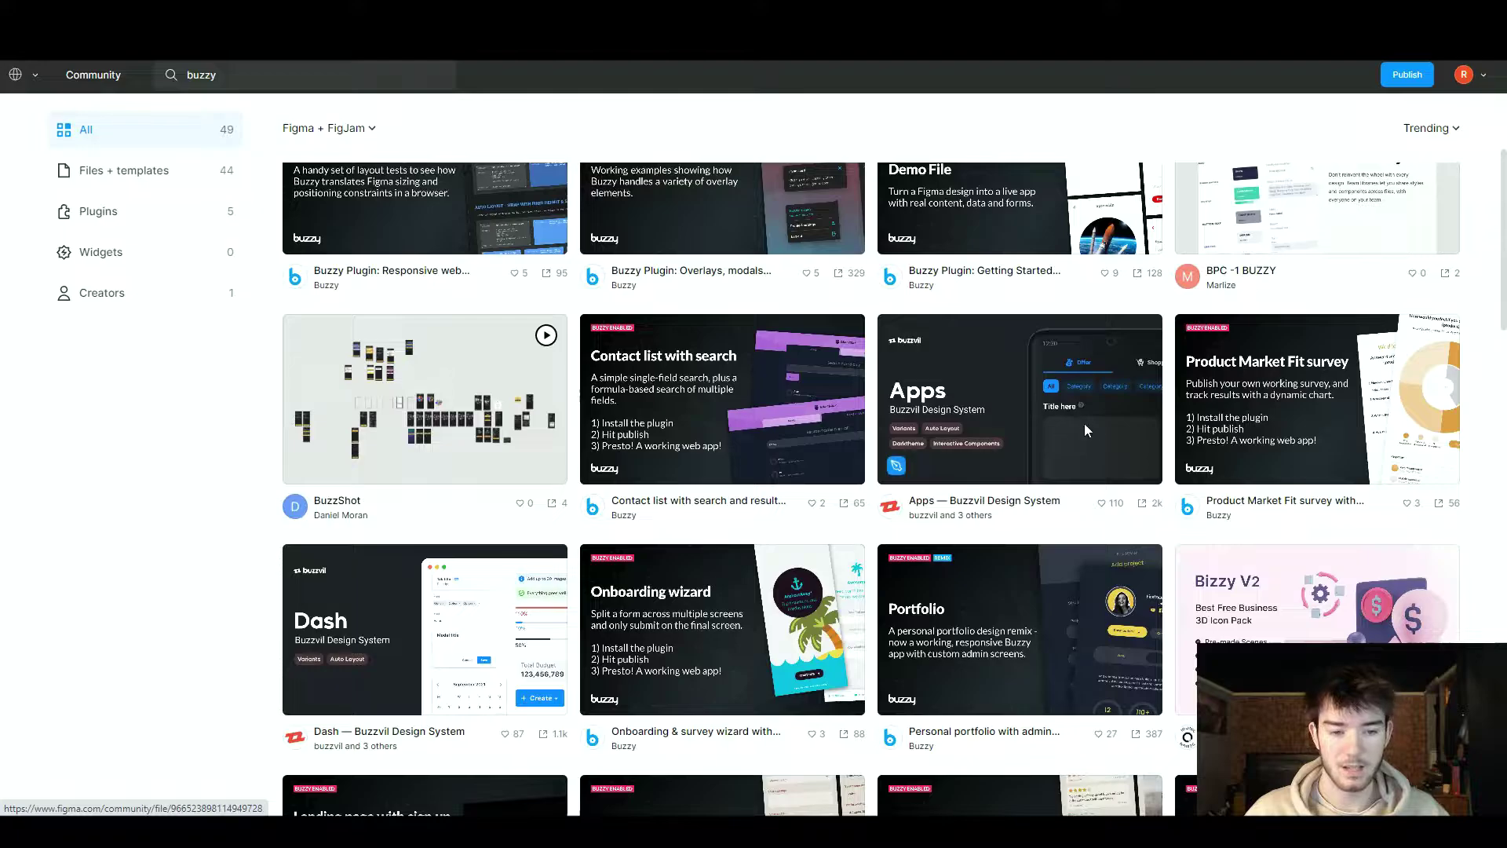
scroll(1047, 392, "down", 3)
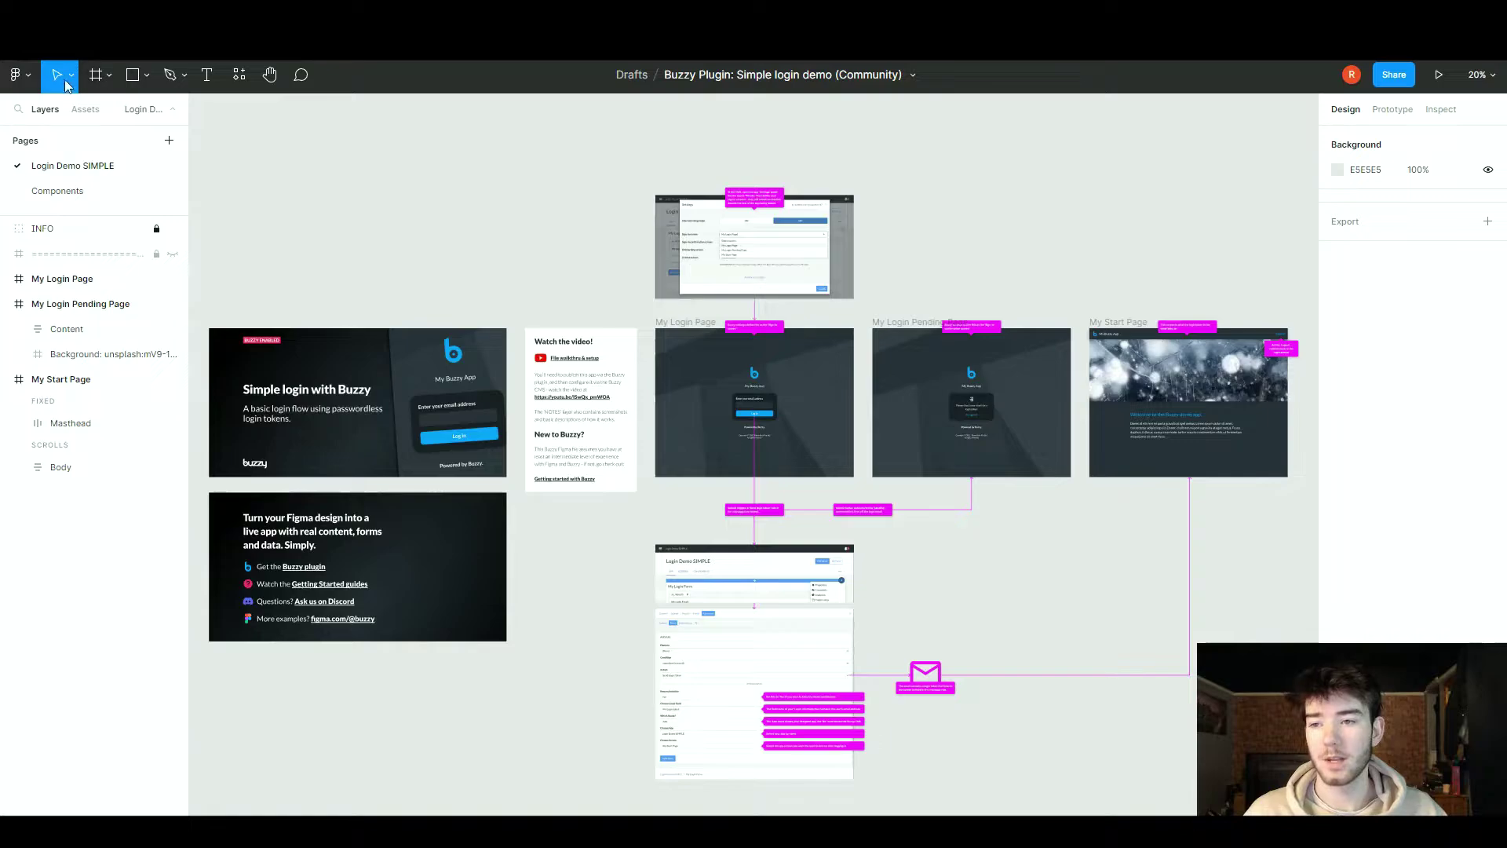
- Run the Buzzy - No Code Native App & Website Builder plugin and move its window clear of the login and start page frames
left_click(24, 77)
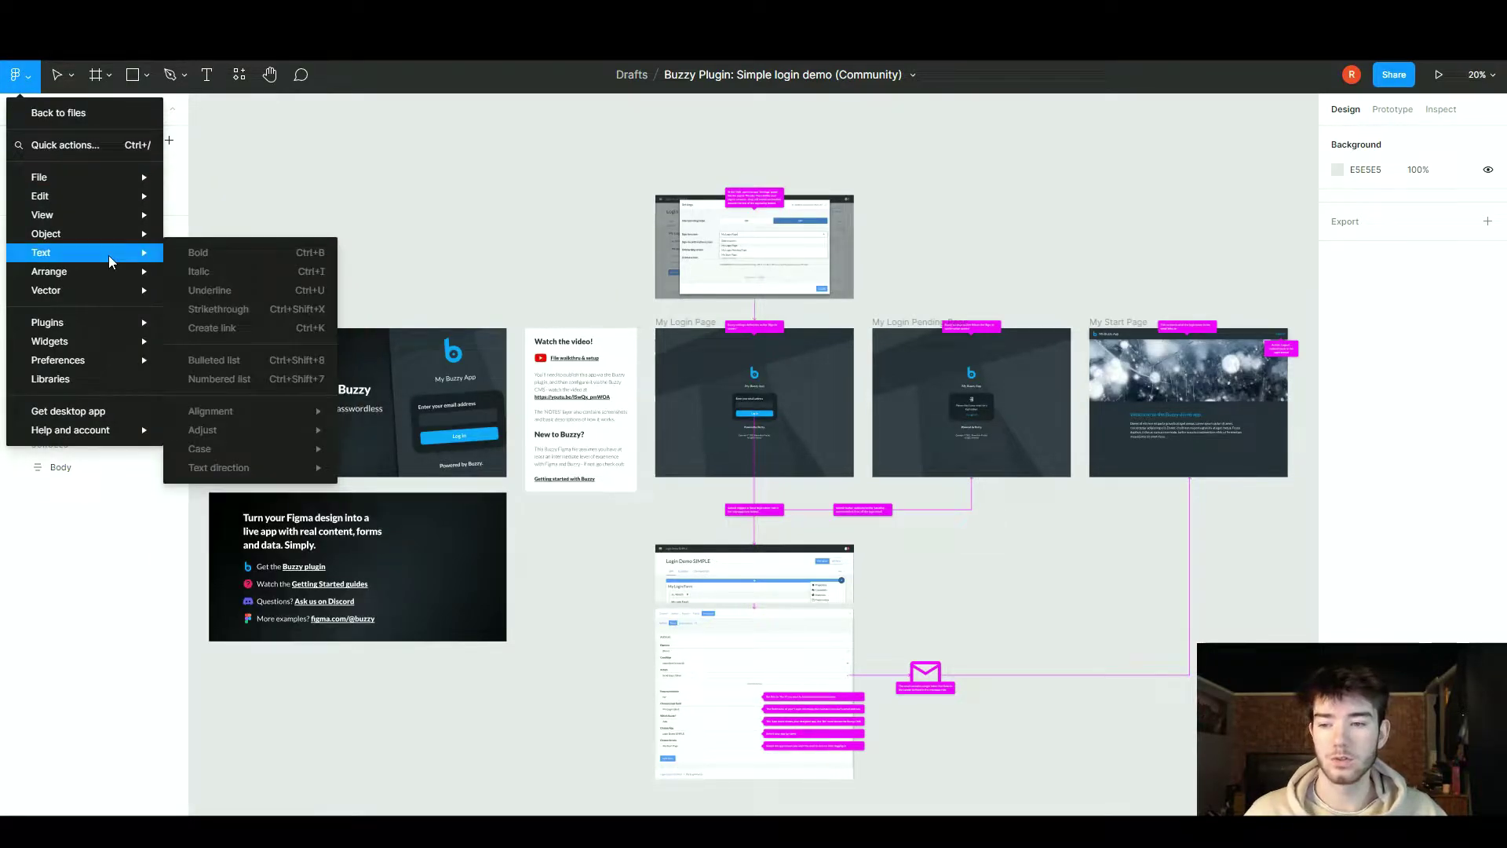
mouse_move(98, 325)
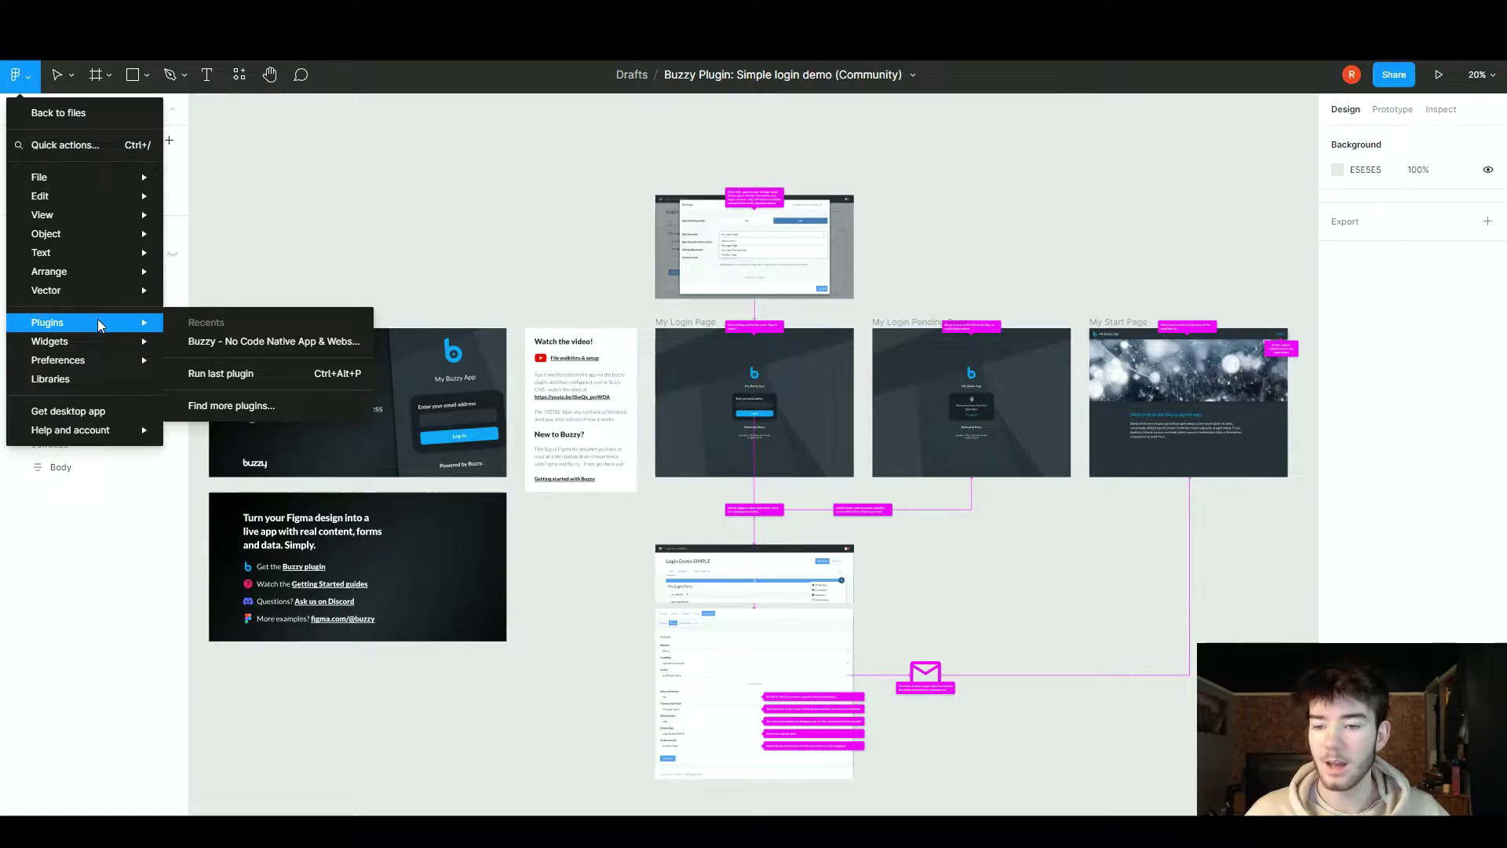
left_click(253, 344)
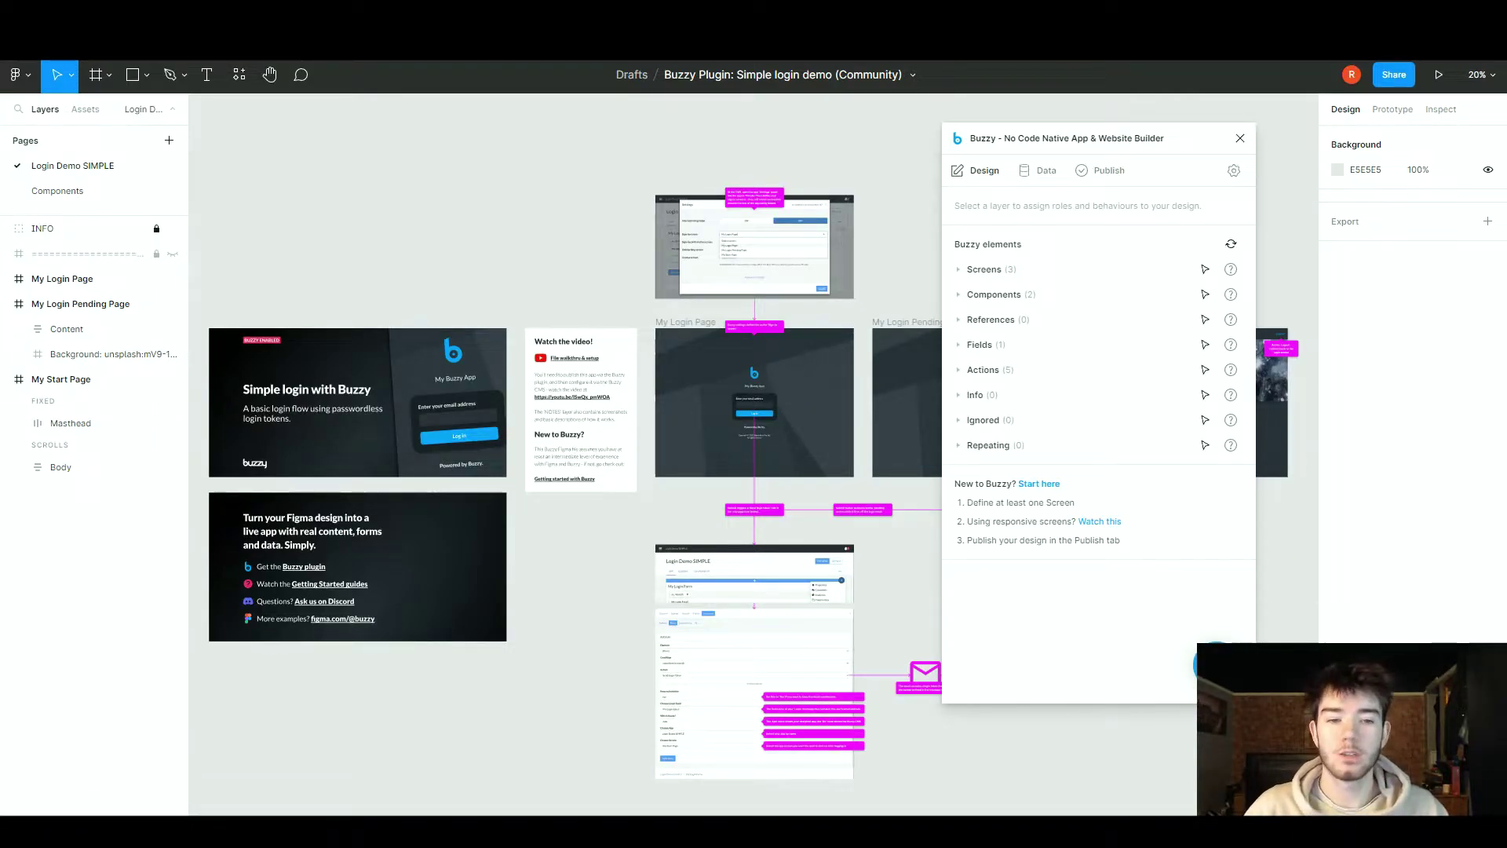
left_click_drag(1089, 138, 431, 161)
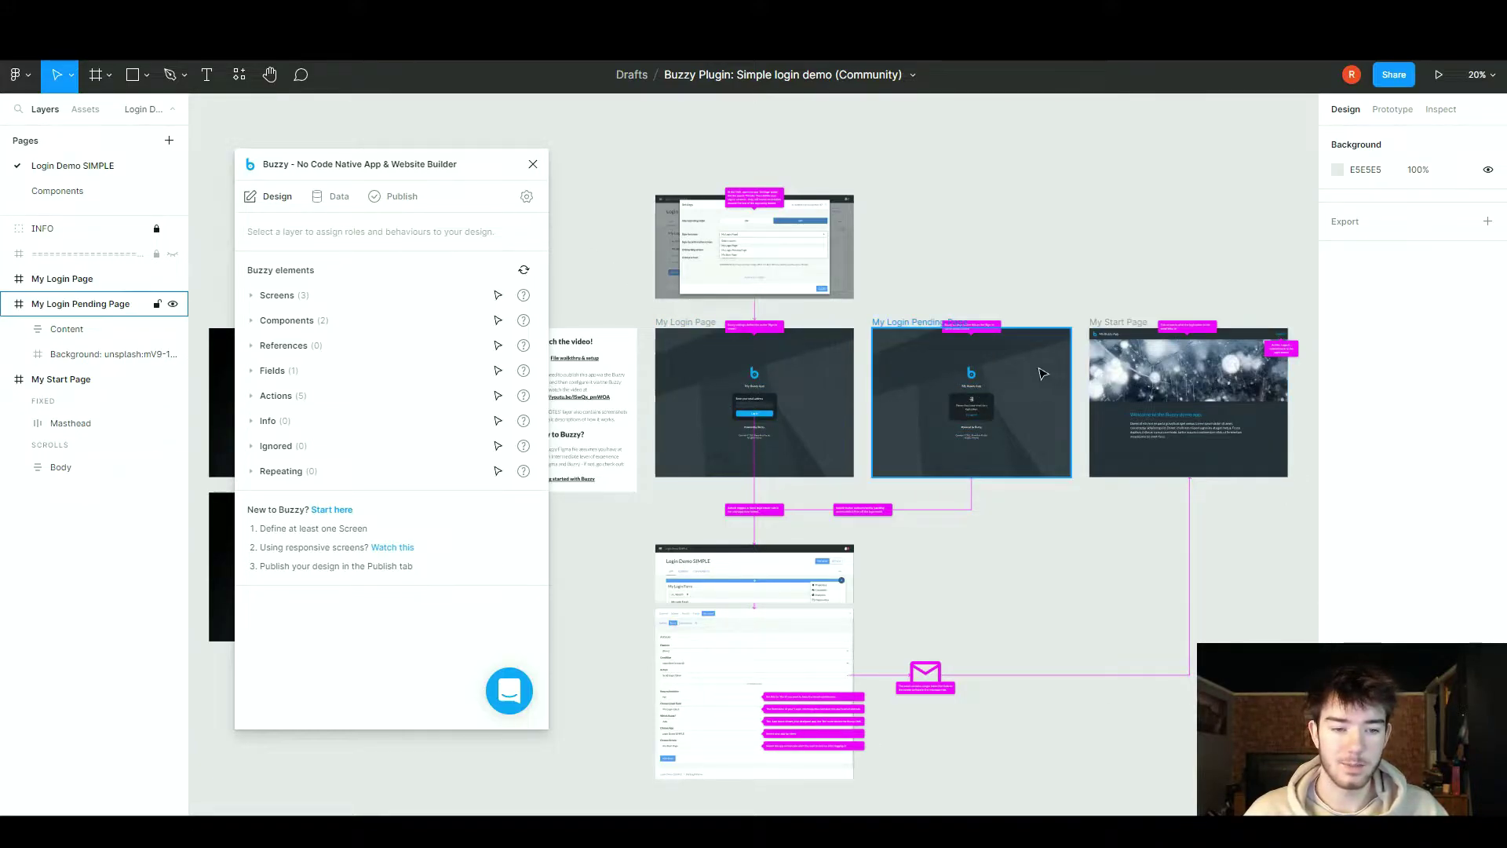
- Select the My Login Page frame and review its assigned interface role, screen type and the plugin's list of screens
left_click(699, 371)
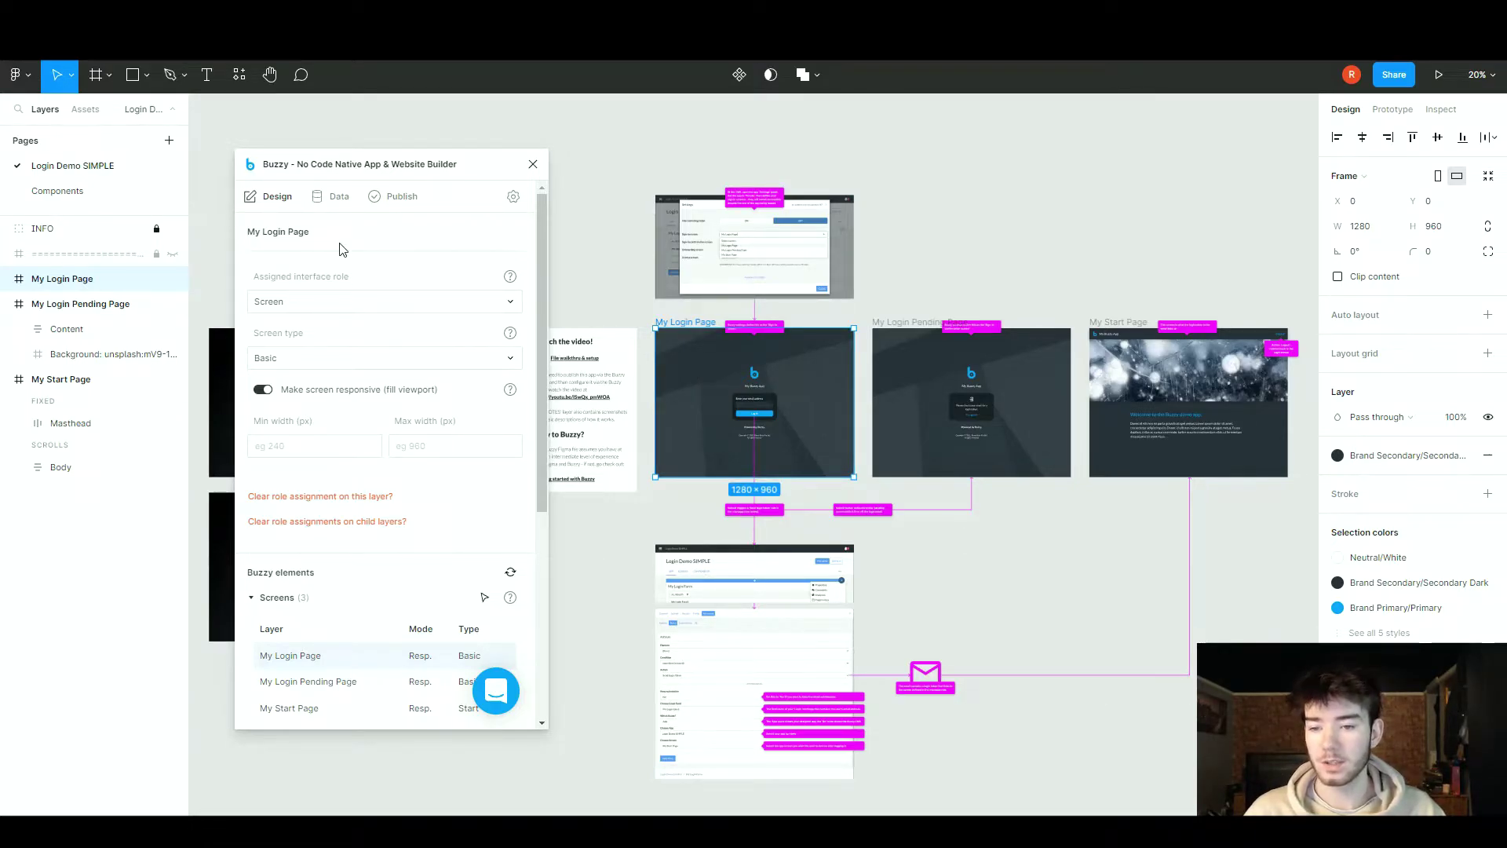
scroll(368, 333, "down", 5)
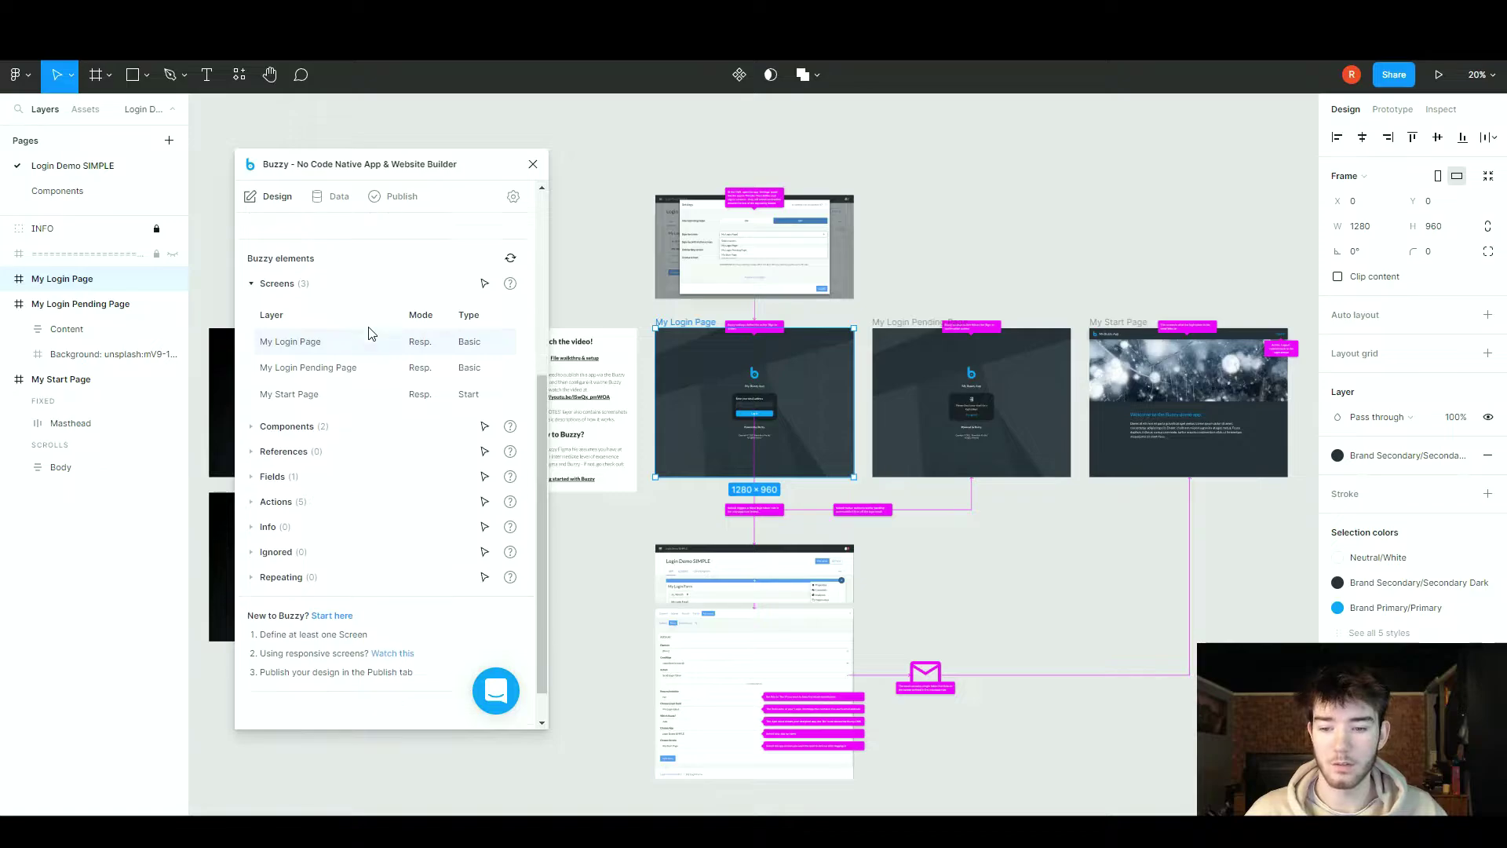
scroll(369, 333, "down", 2)
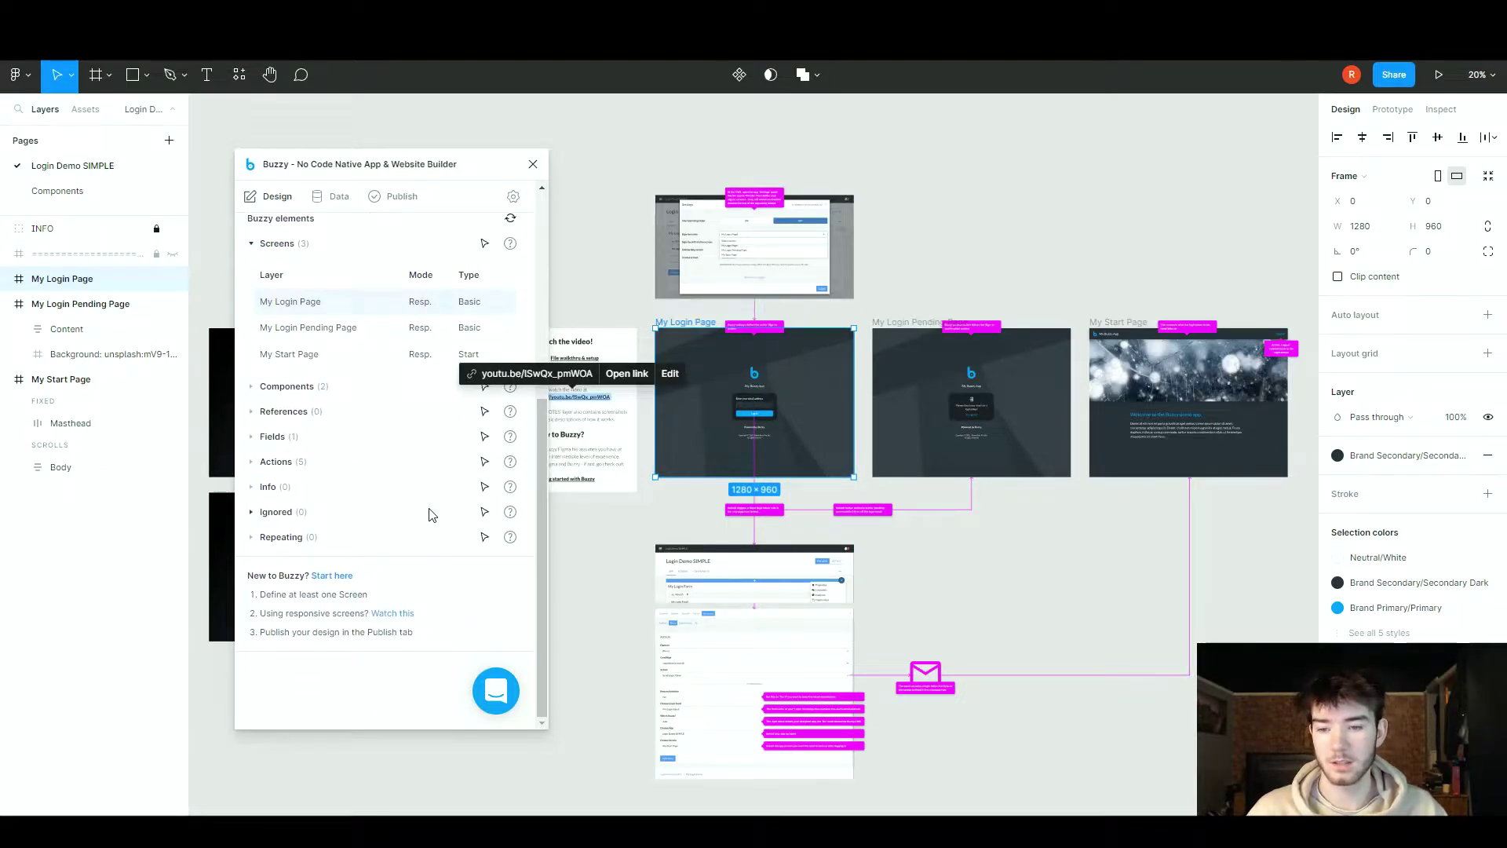
scroll(408, 502, "up", 4)
scroll(330, 470, "down", 1)
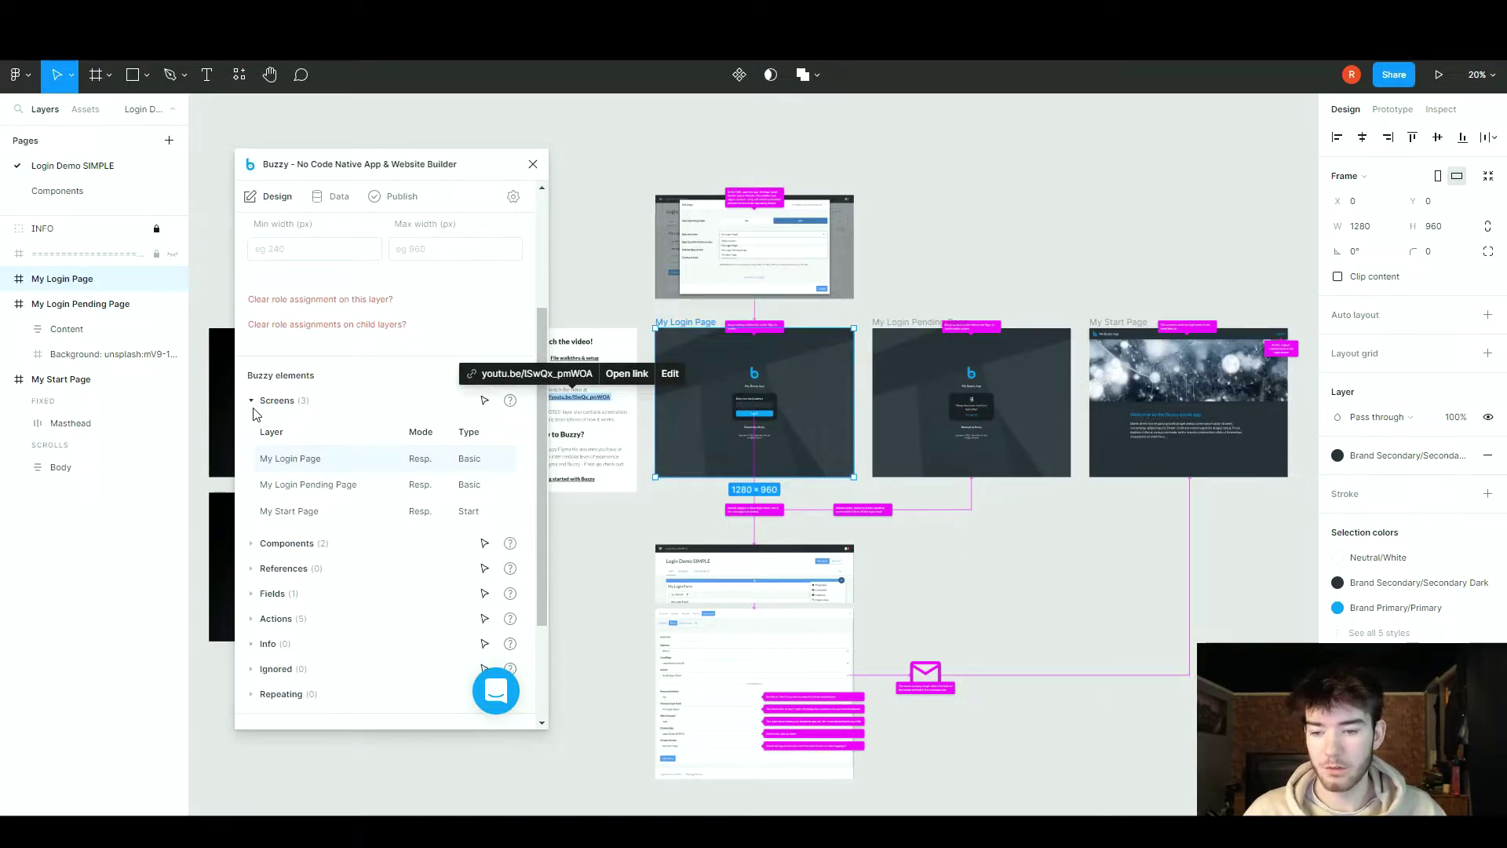
scroll(287, 428, "down", 1)
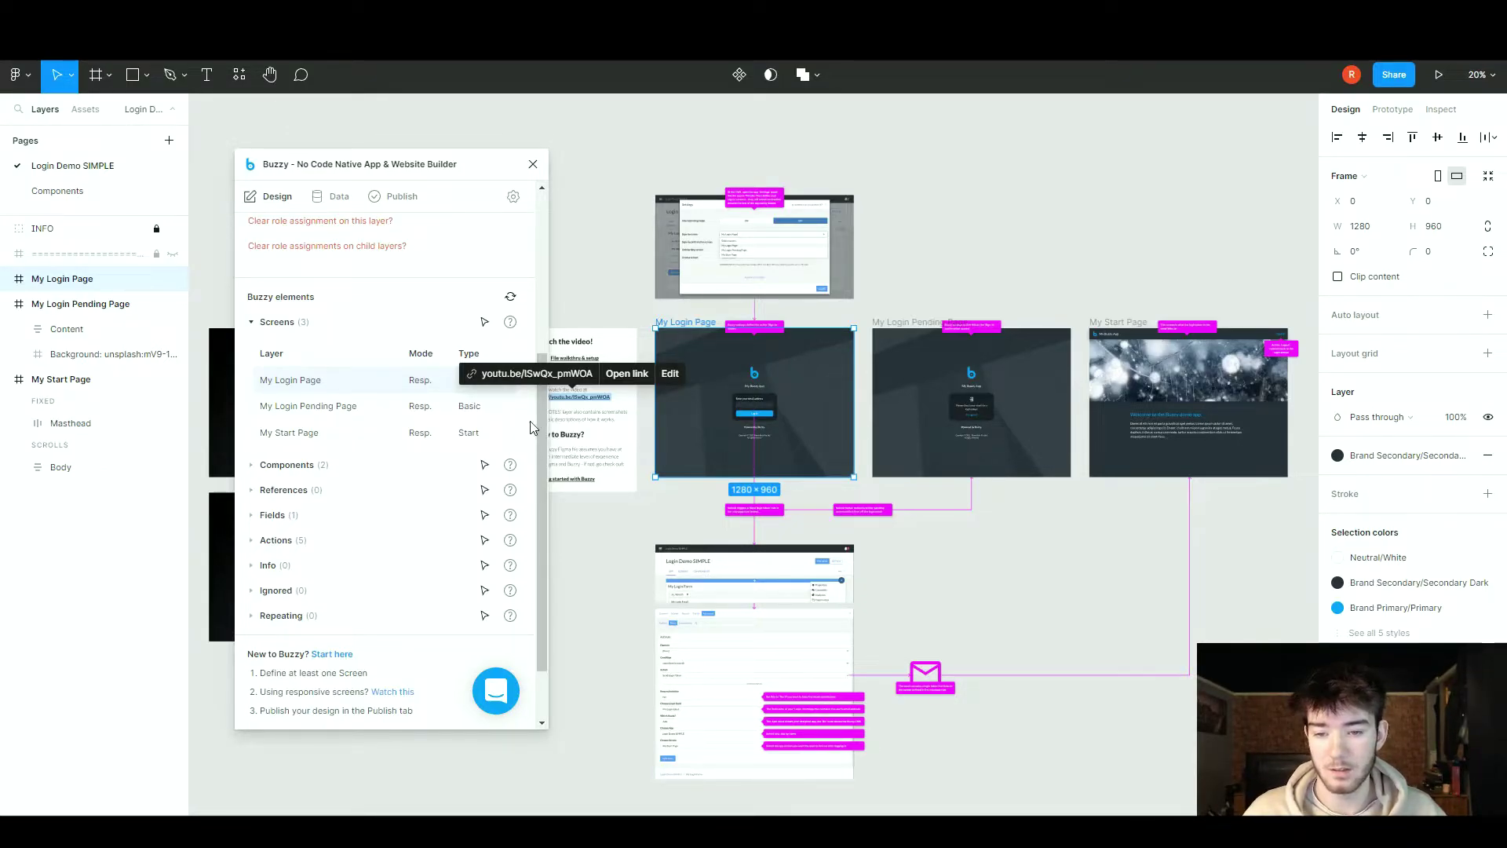
- Expand the Components and Fields groups under Buzzy elements and examine their entries alongside the login page's role settings
scroll(252, 547, "up", 1)
left_click(253, 547)
scroll(310, 494, "down", 1)
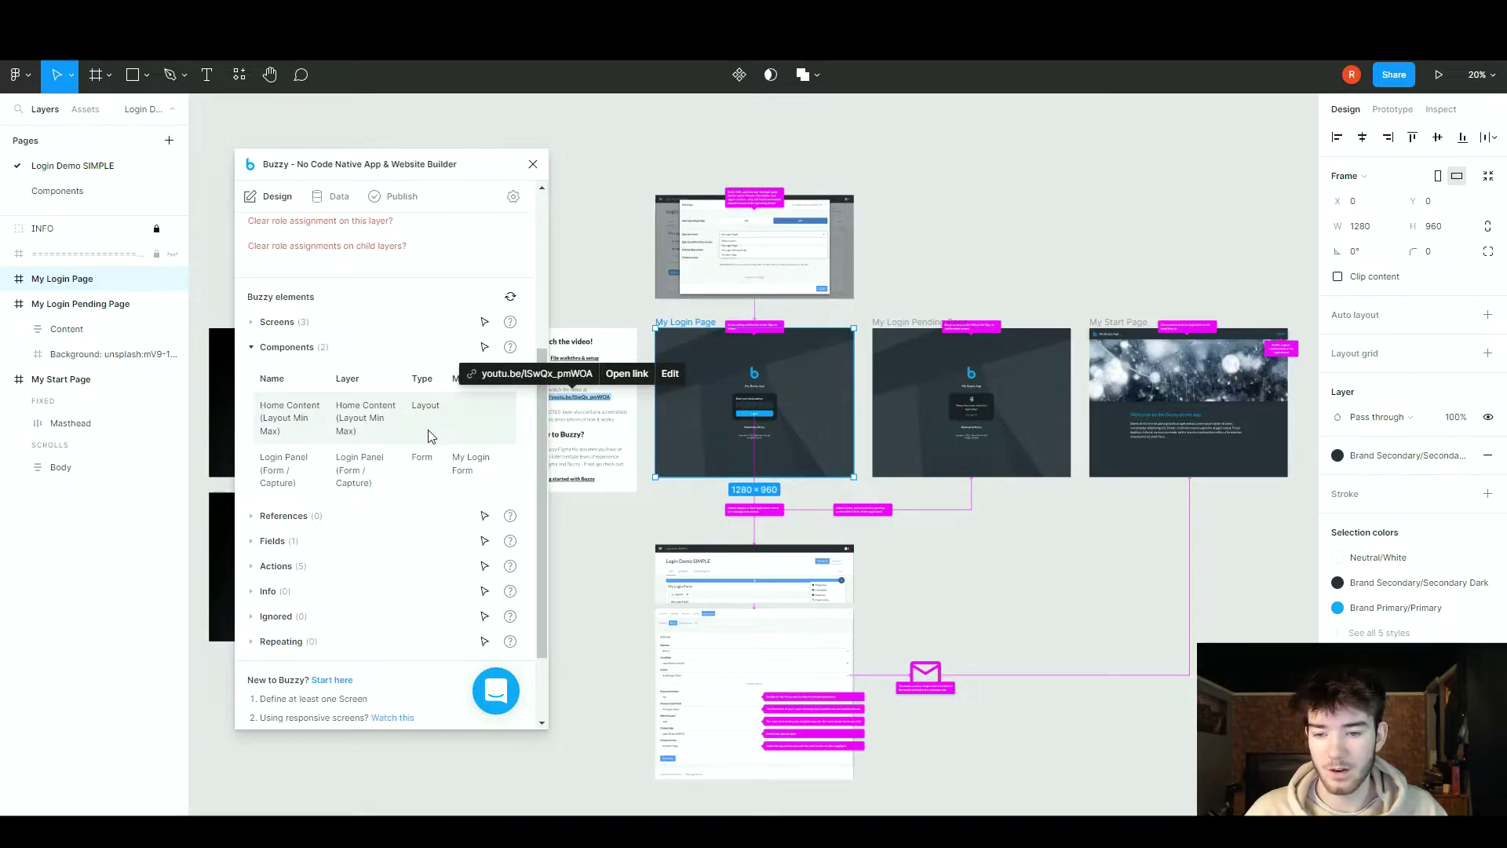
scroll(424, 436, "down", 1)
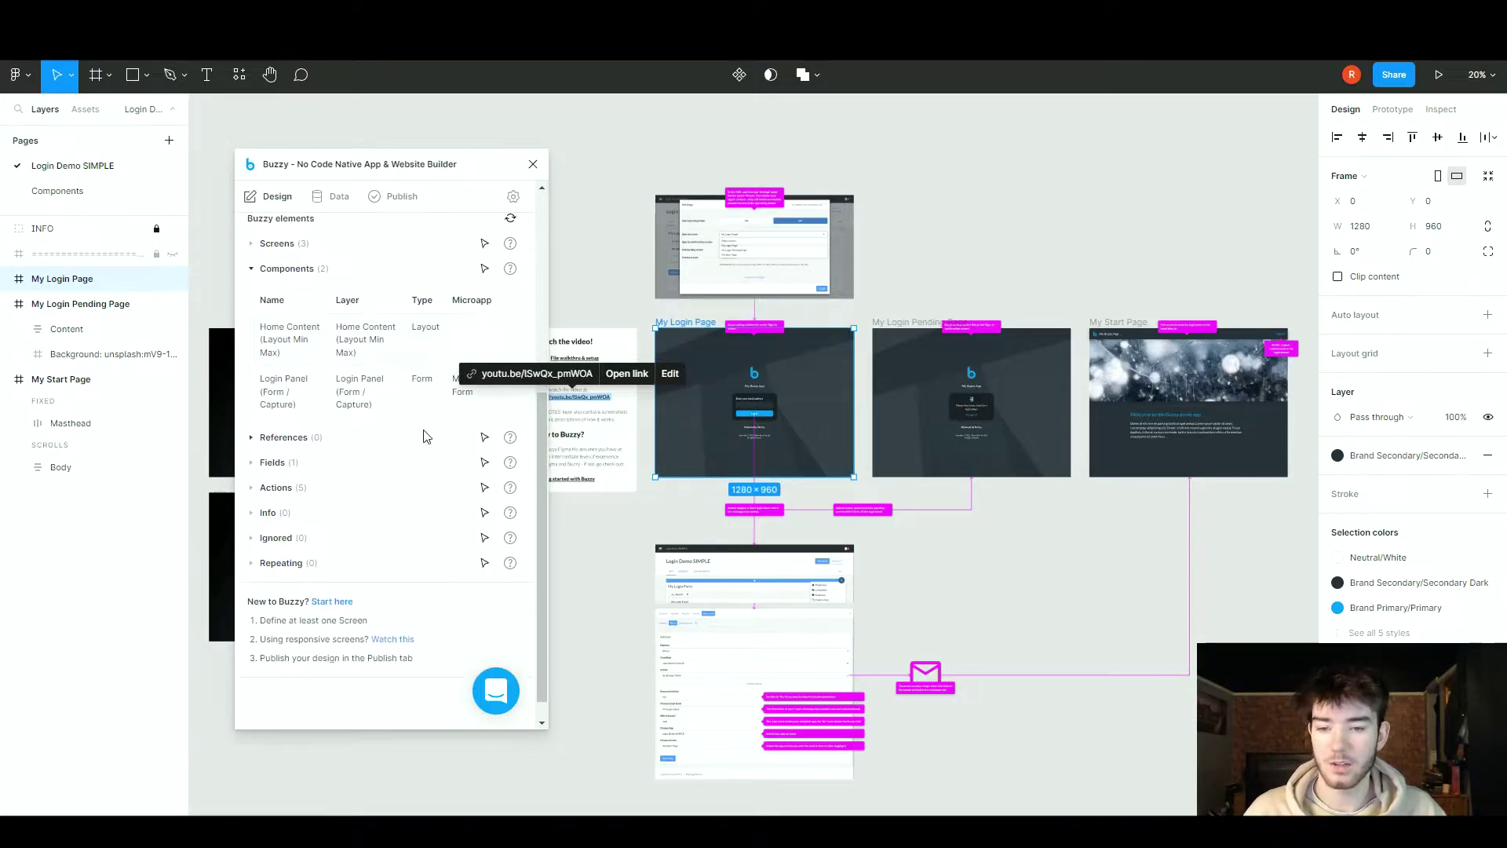
left_click(252, 463)
scroll(306, 478, "up", 5)
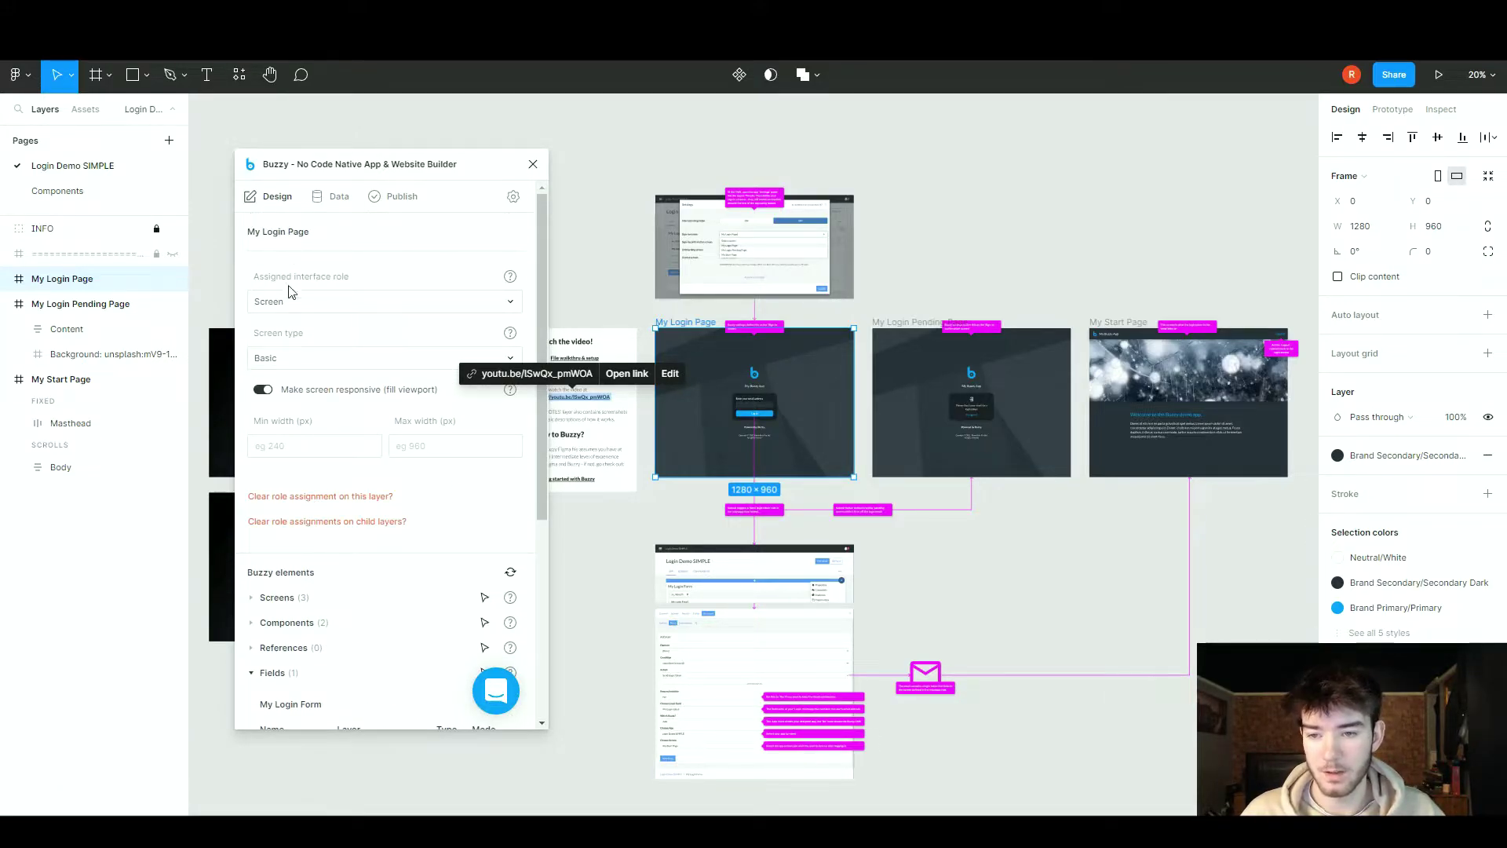
scroll(361, 252, "down", 2)
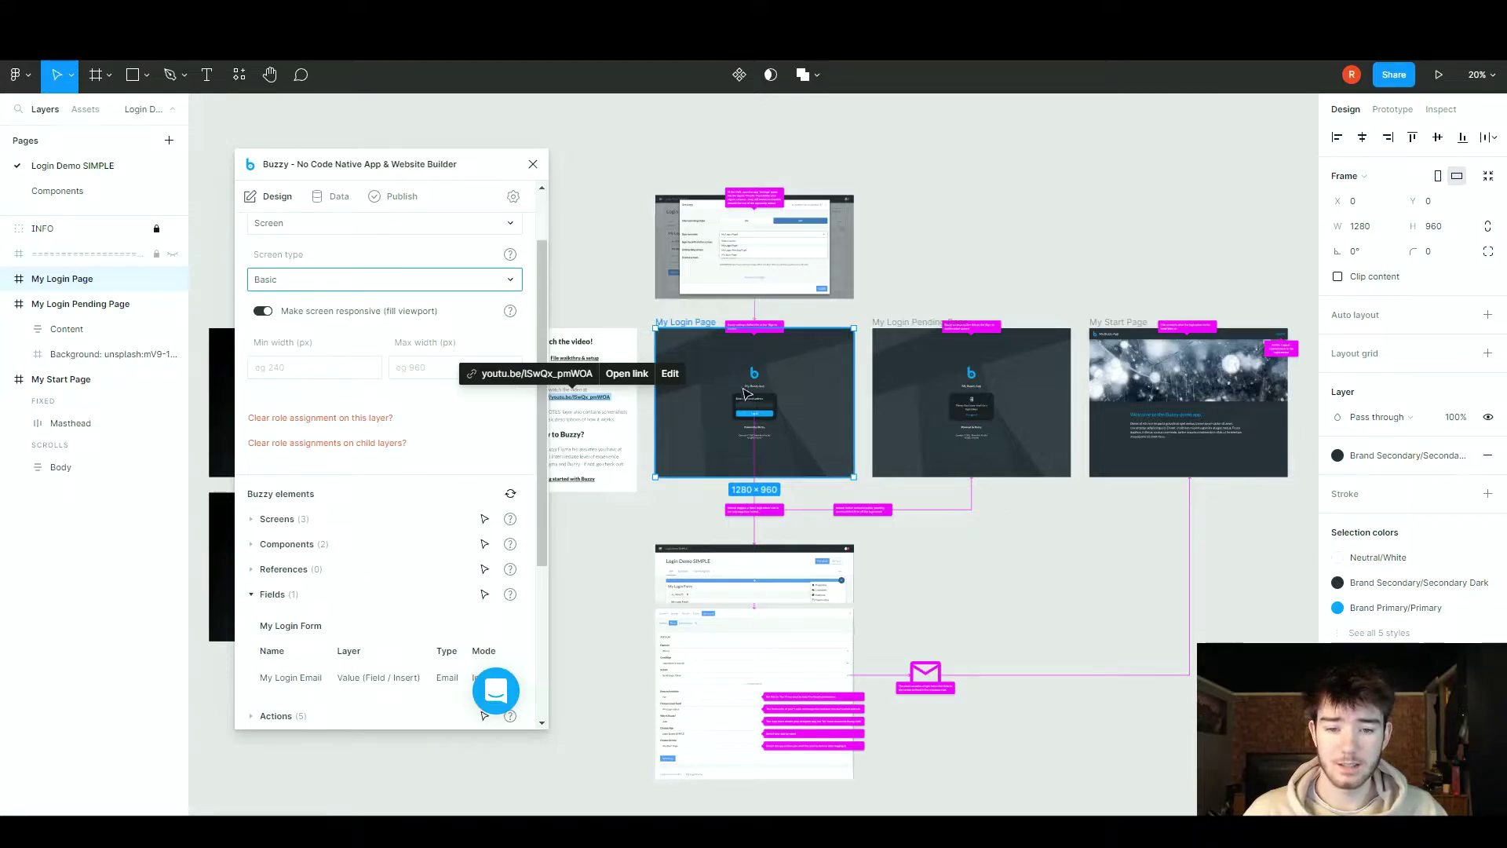
- Inspect the email login form on My Login Page up close and select the Content frame that holds it
scroll(791, 405, "up", 1)
scroll(791, 405, "up", 6)
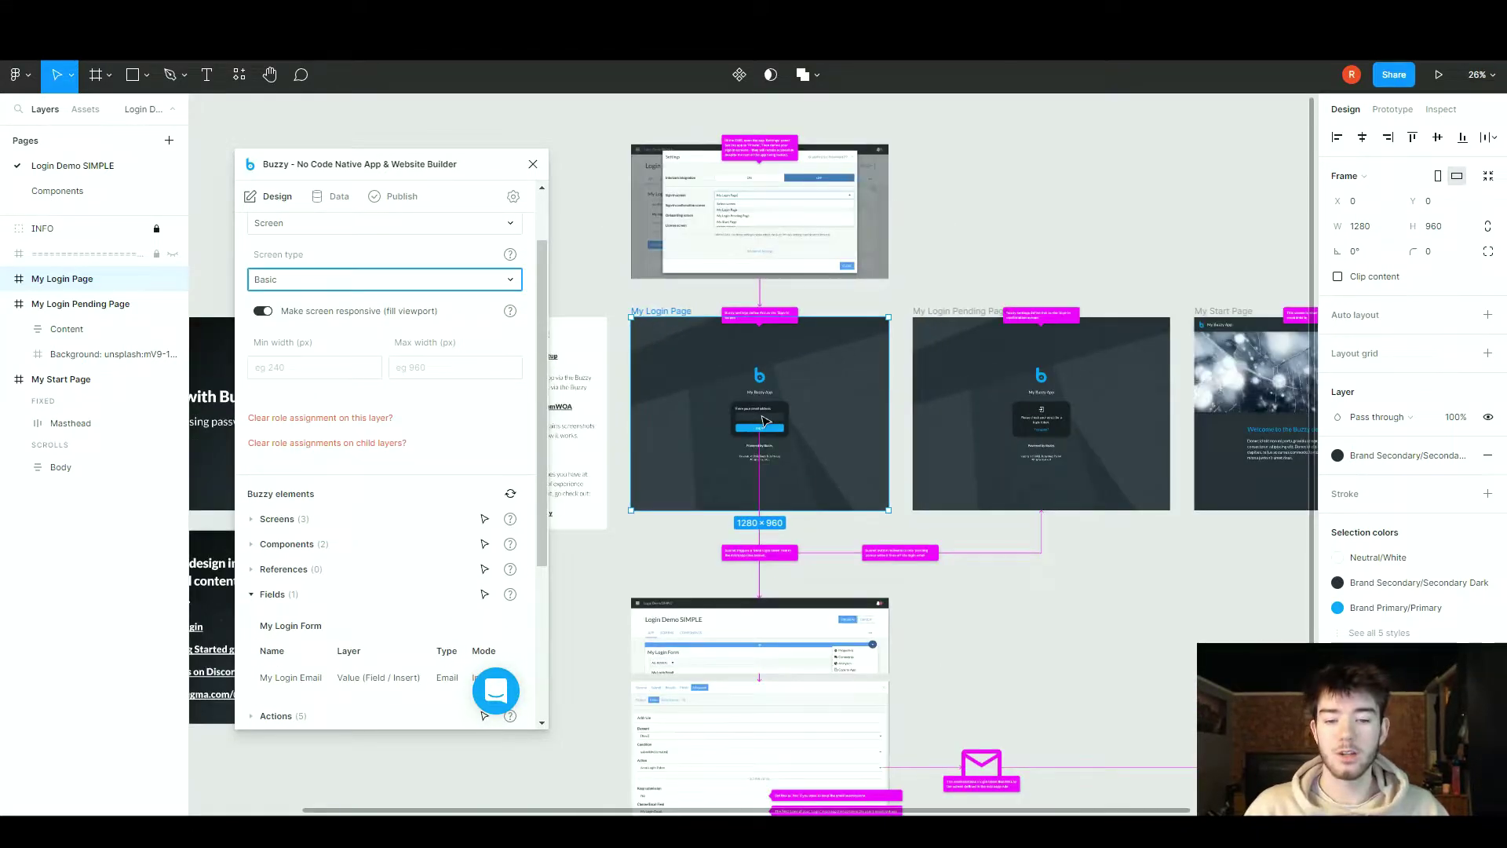
scroll(765, 421, "up", 5)
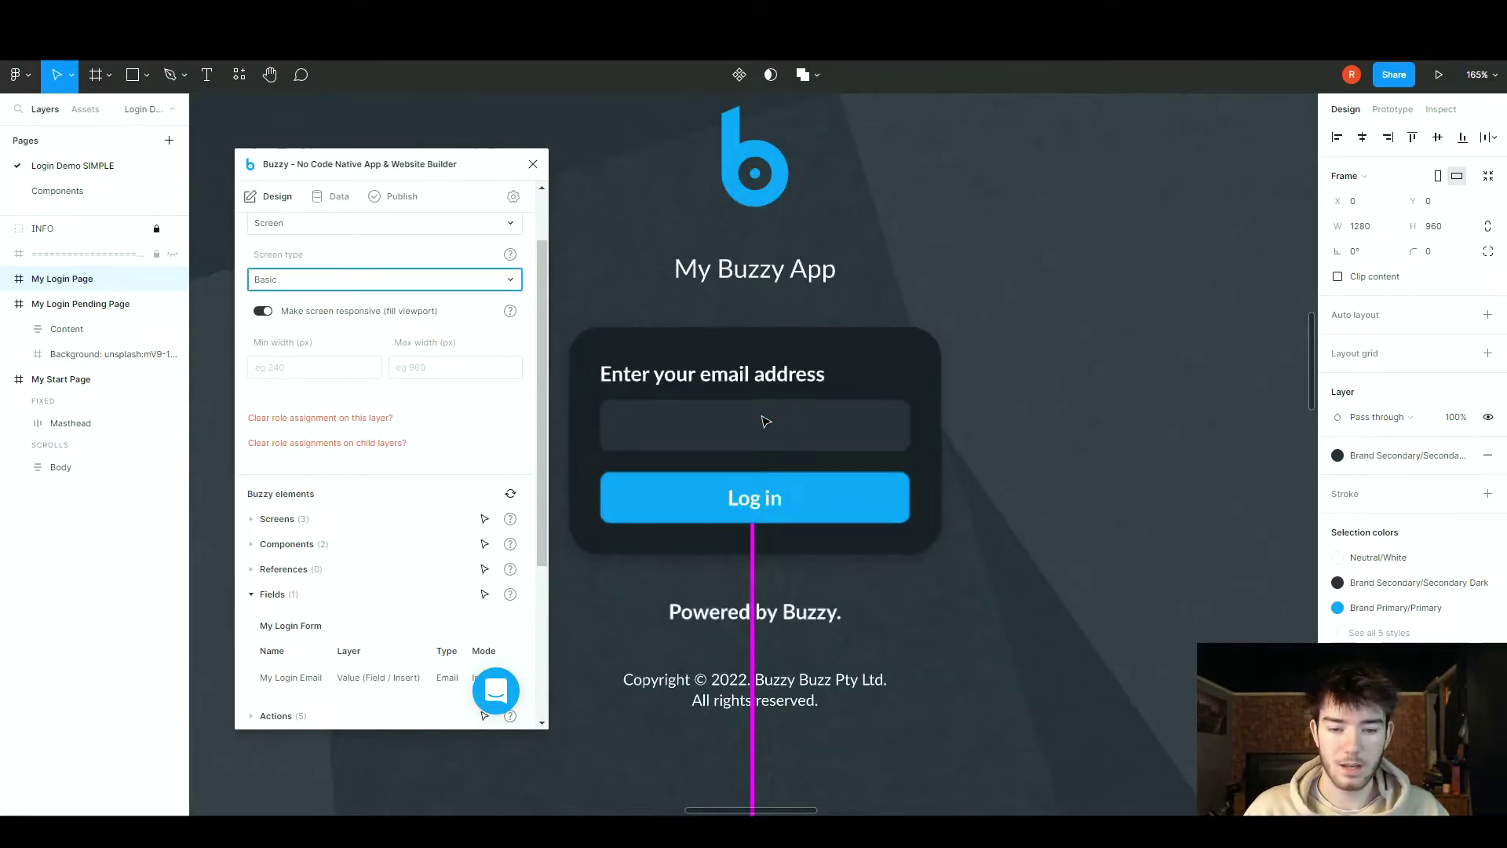
scroll(765, 422, "down", 5)
scroll(765, 422, "up", 3)
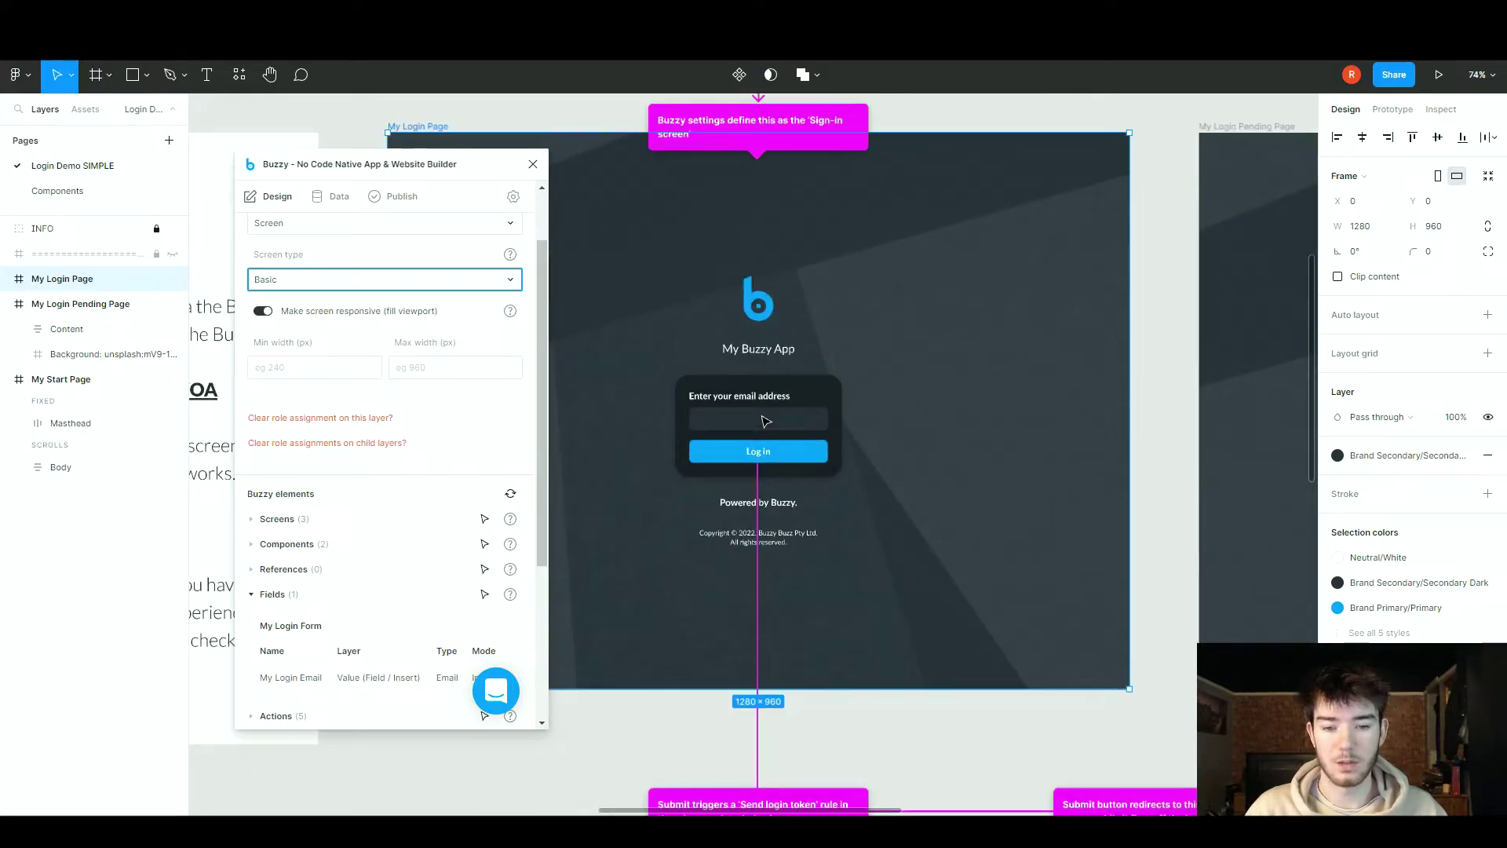
scroll(765, 422, "up", 3)
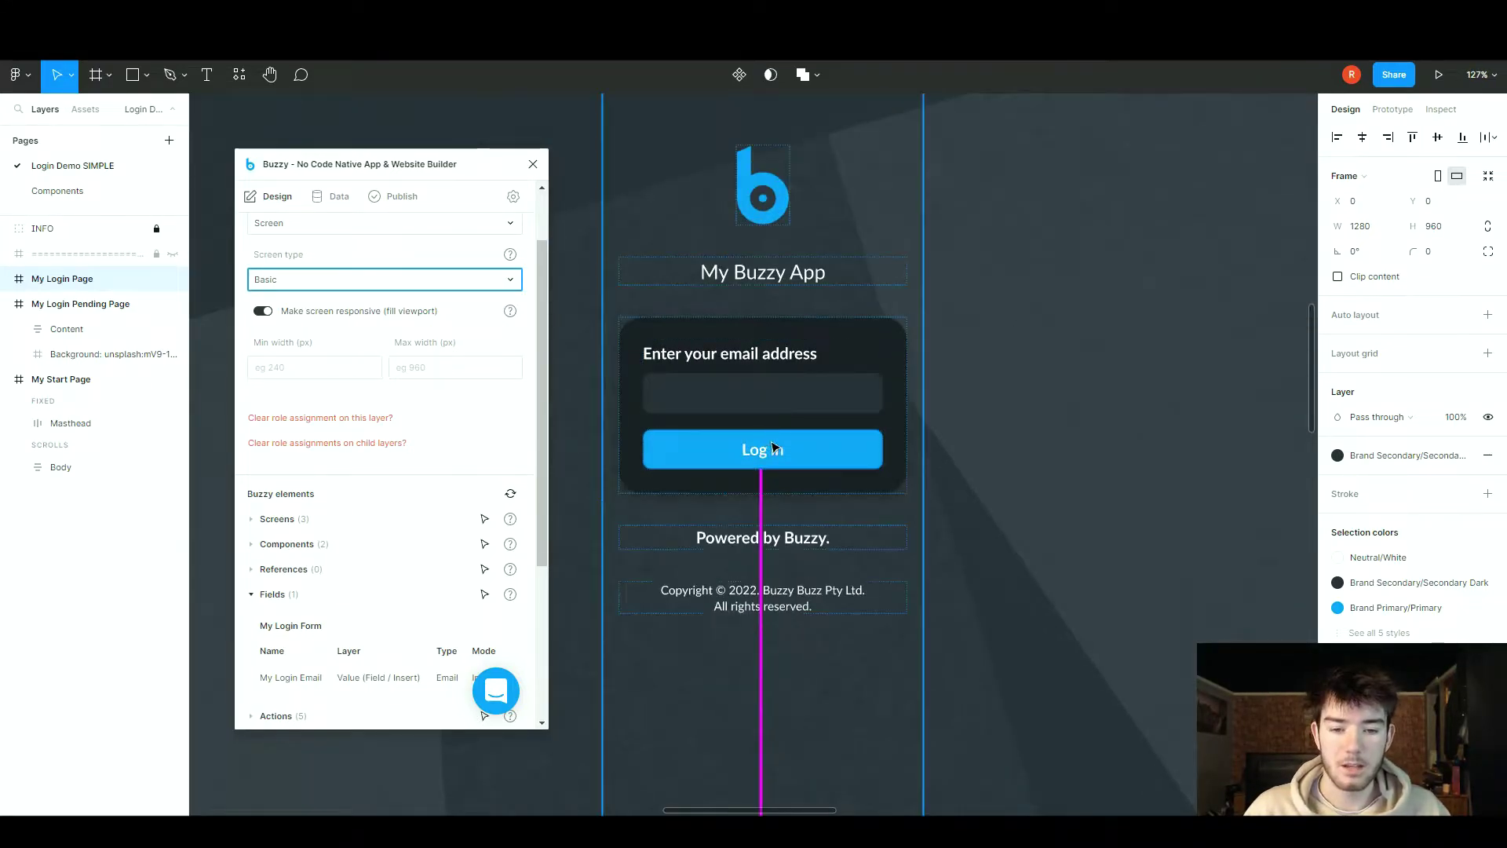
left_click(828, 353)
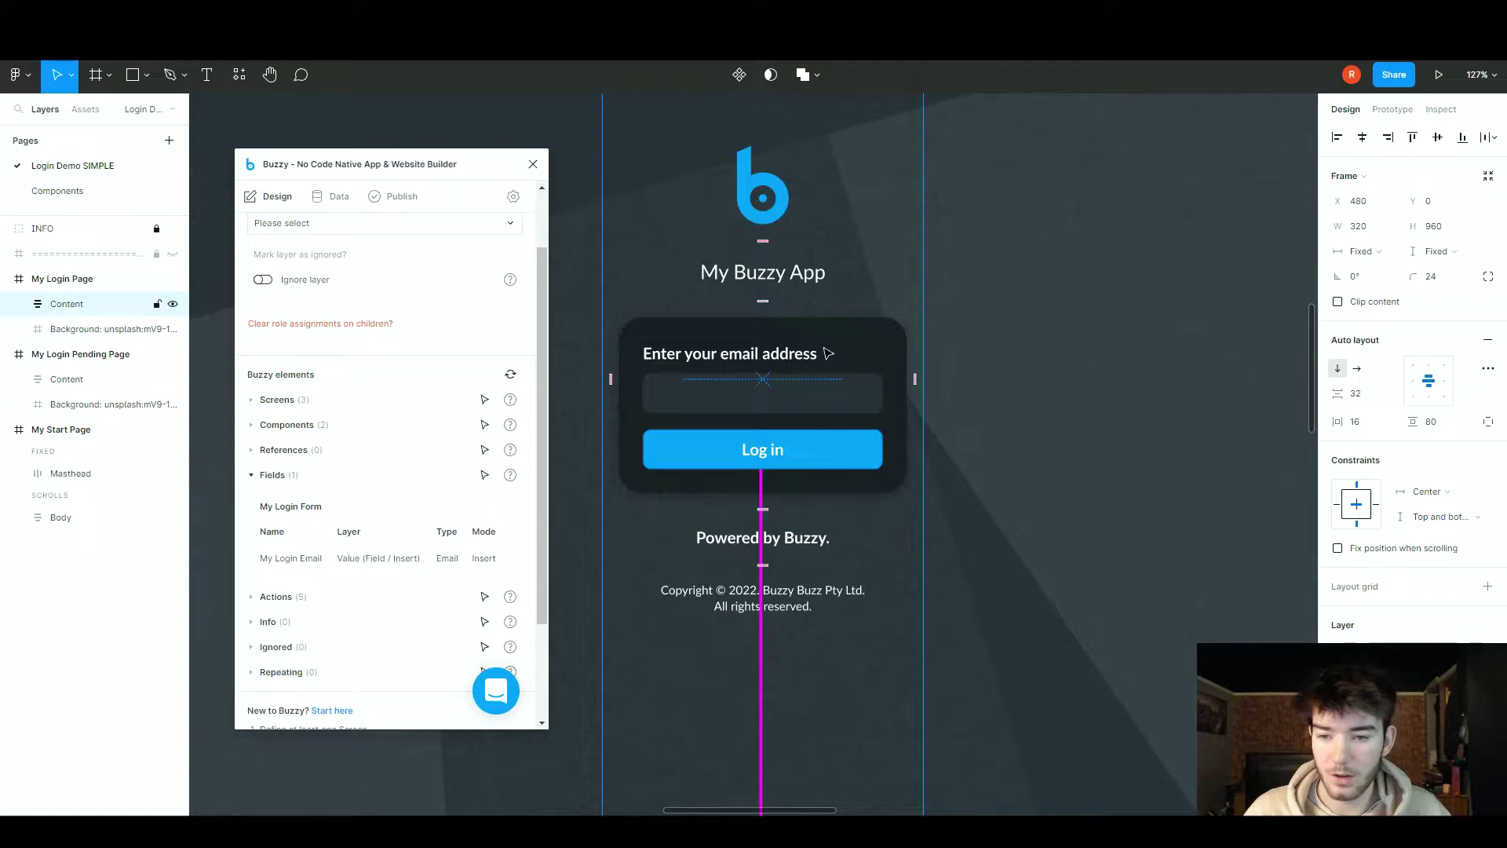
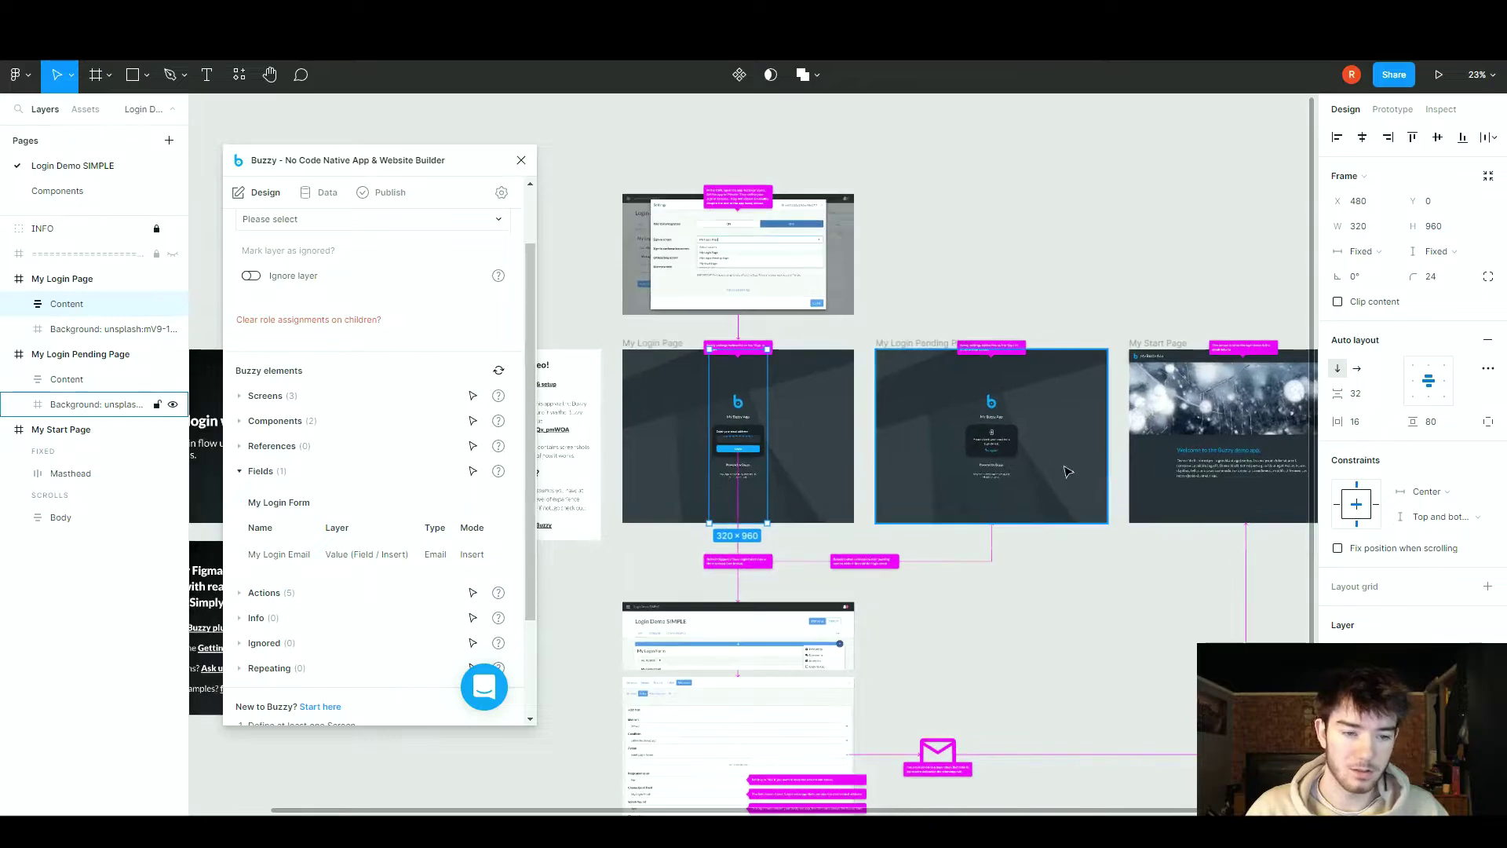
- Select the My Login Pending Page frame and check its Buzzy screen settings
scroll(794, 468, "up", 1)
scroll(761, 449, "up", 1)
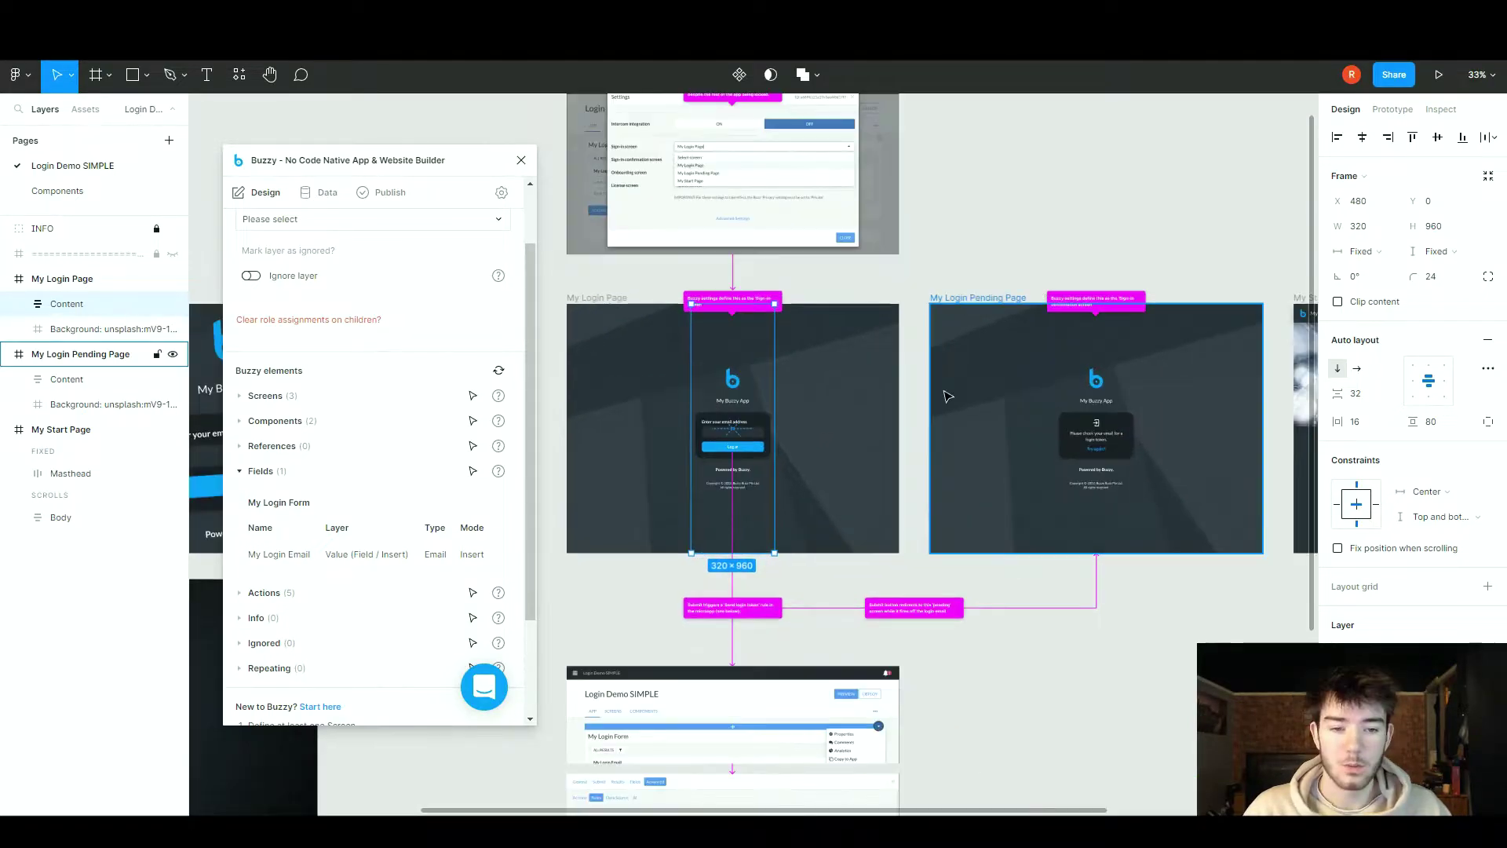
left_click(964, 397)
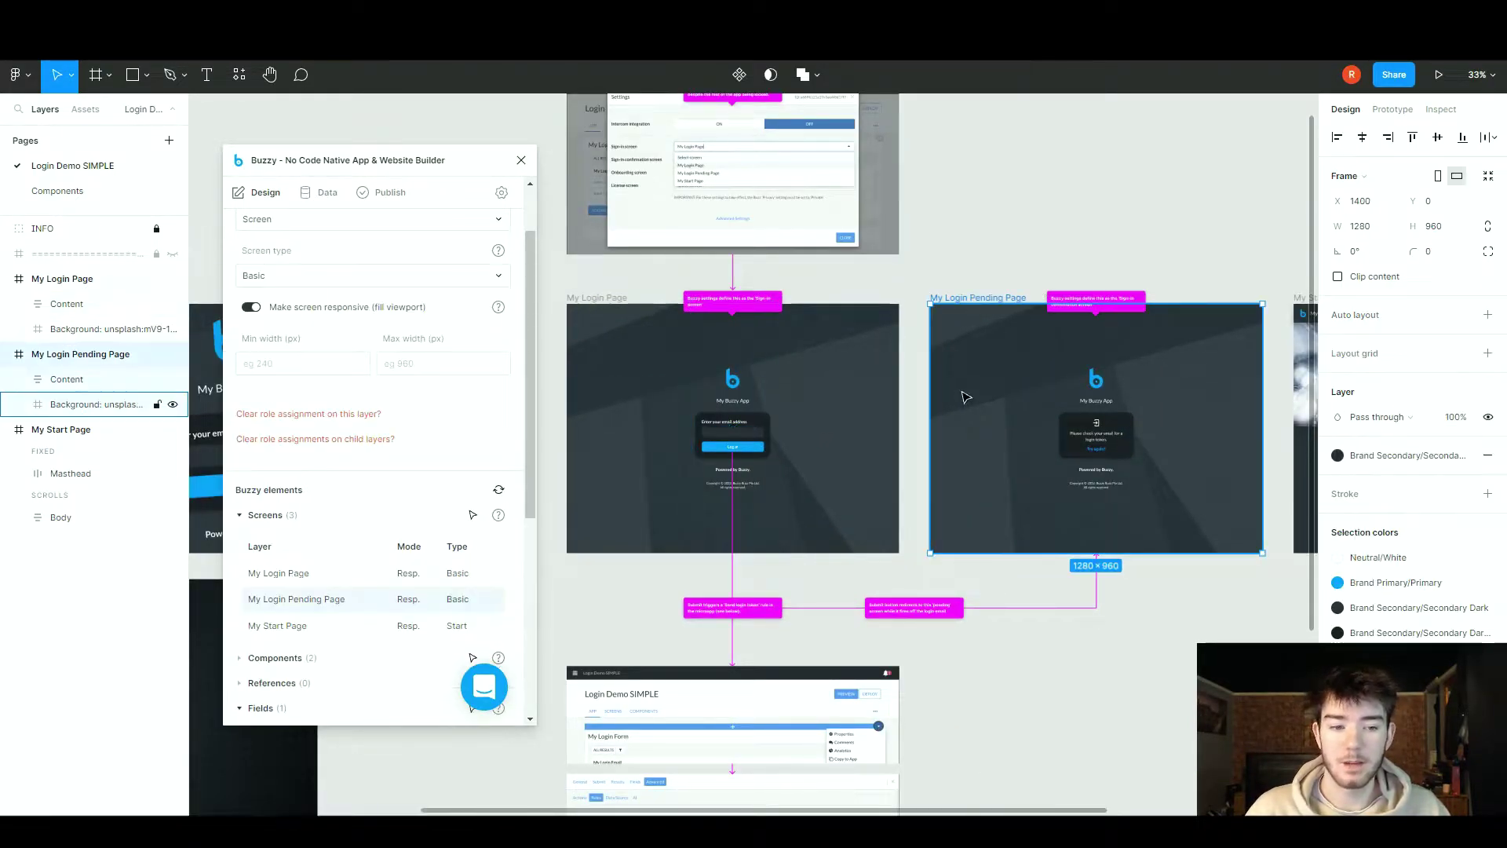
key("Escape")
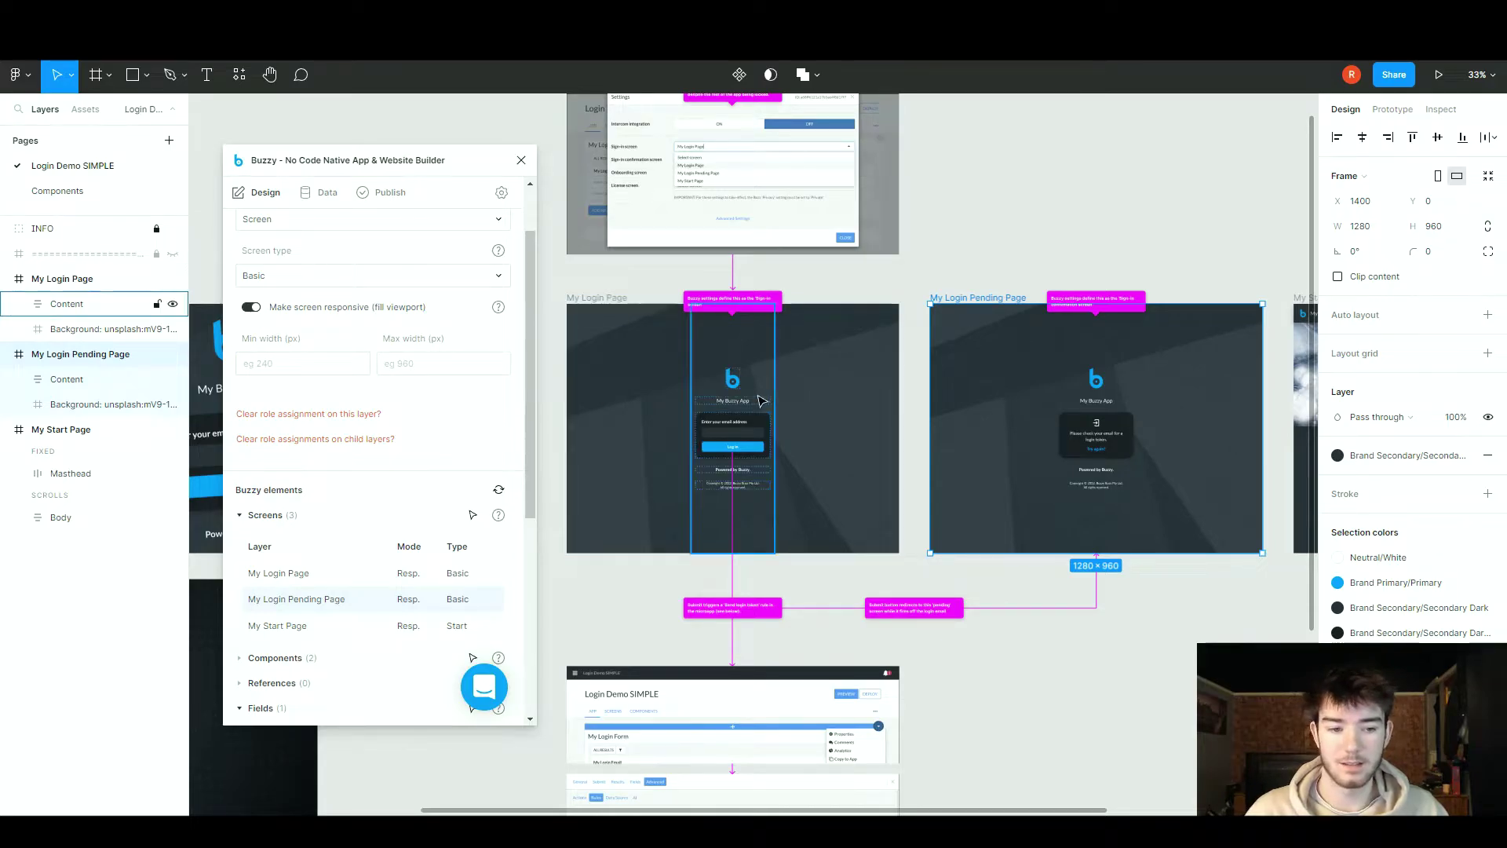
- Show the fields of My Login Form in the plugin's data model, and select the background layer of My Login Page
left_click(317, 201)
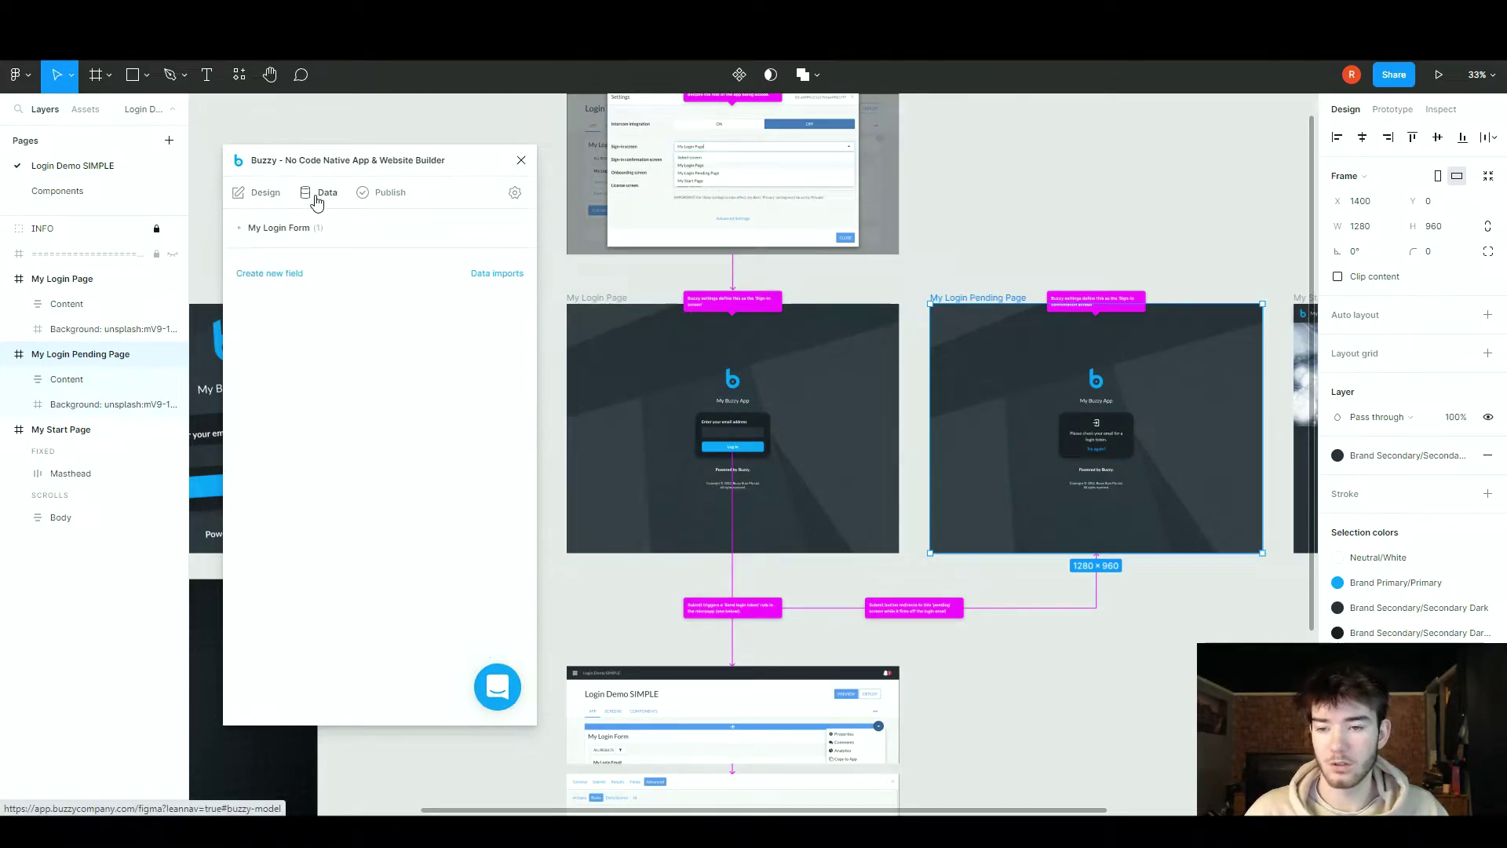
left_click(243, 229)
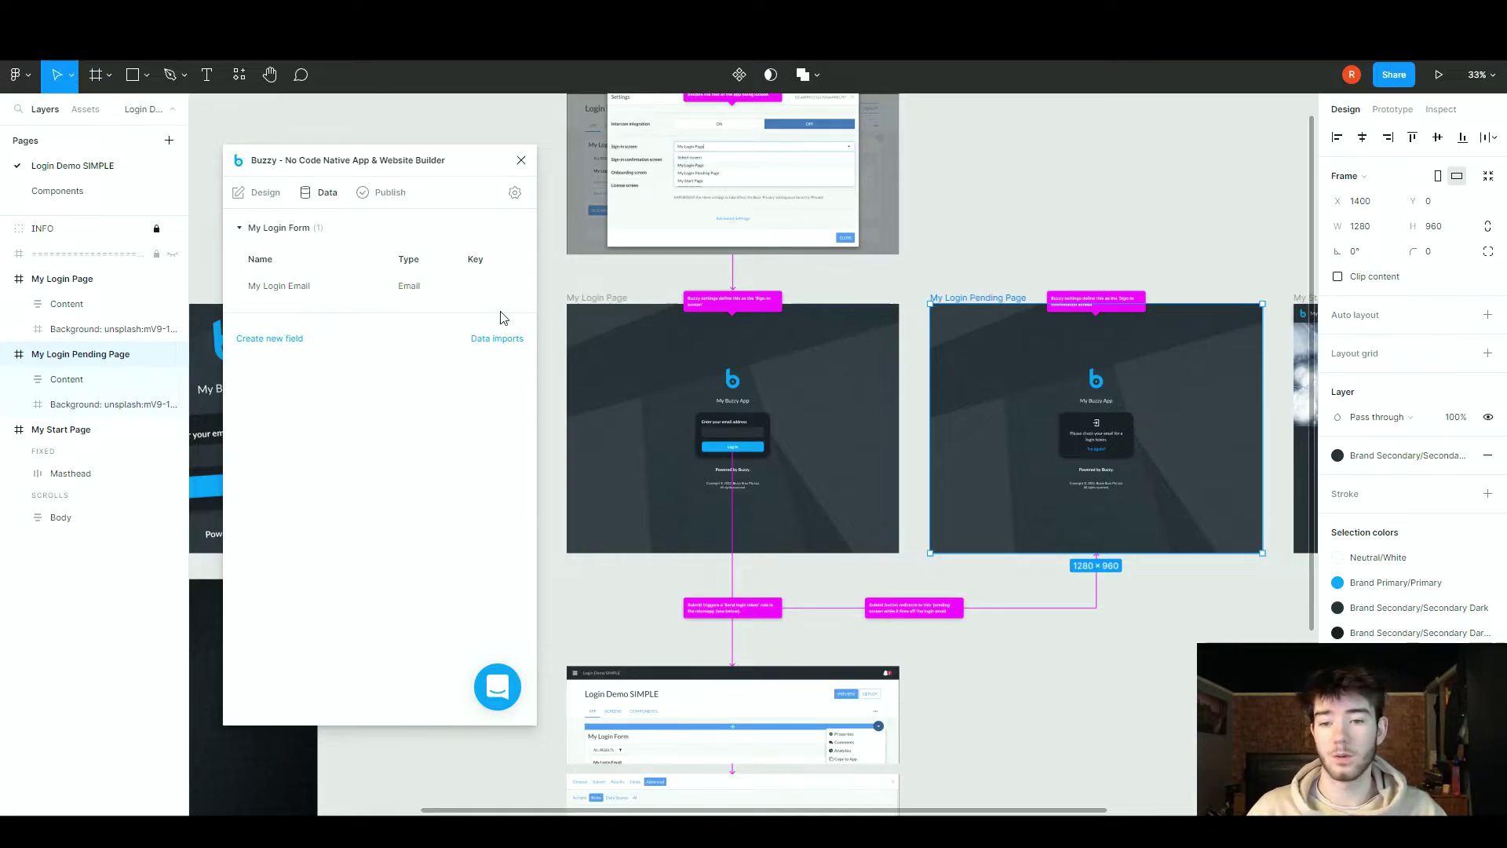
left_click(777, 369)
scroll(706, 422, "down", 3)
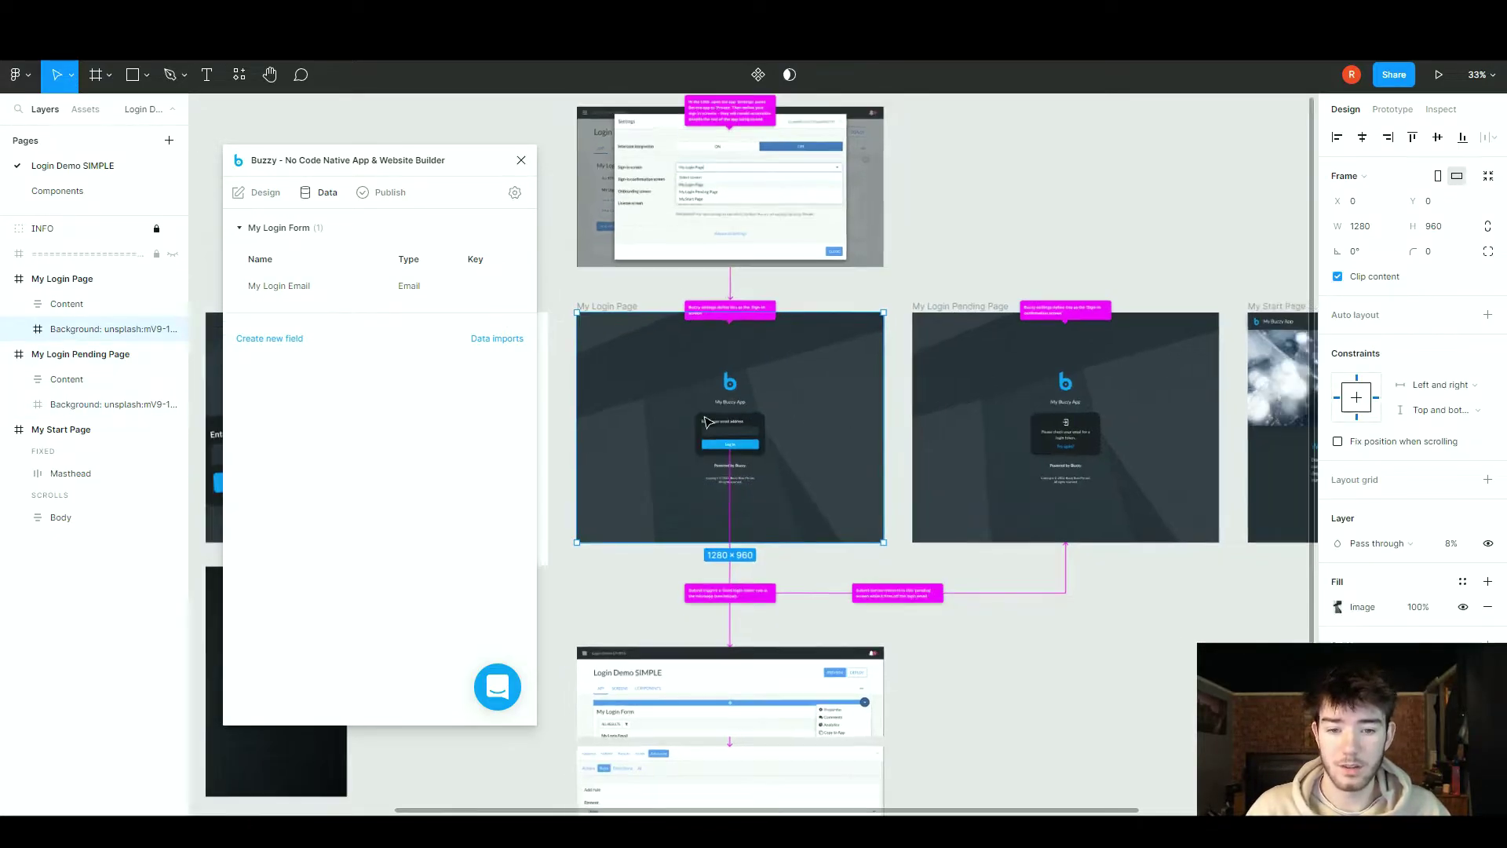
- Select the Body of My Start Page, and within it the Home Content (Layout Min Max) component to view its Buzzy settings
scroll(1115, 396, "up", 2)
left_click(1118, 398)
scroll(1118, 398, "up", 1)
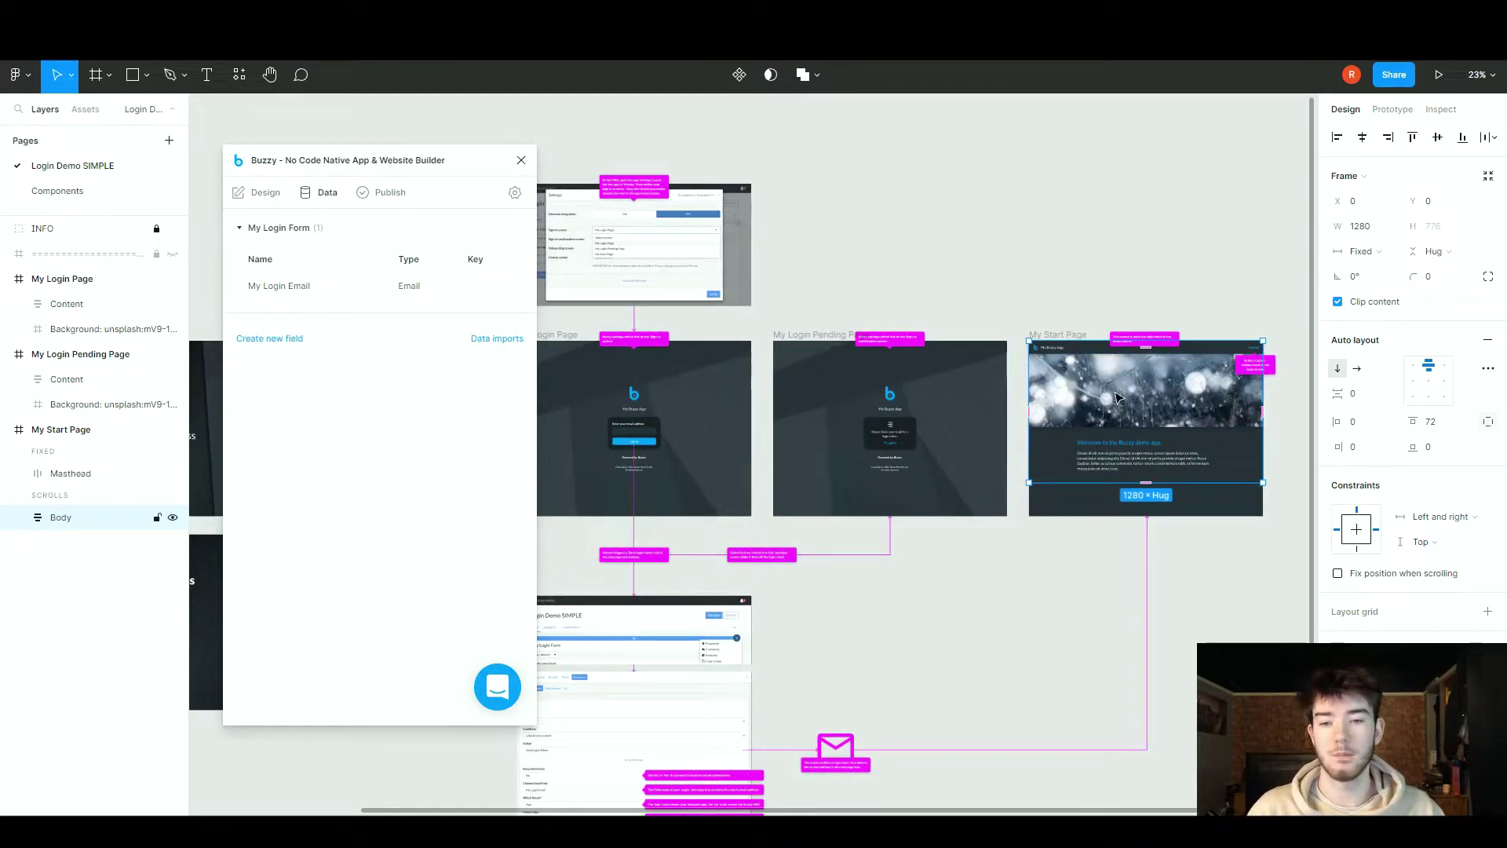
left_click(1145, 476, "ctrl")
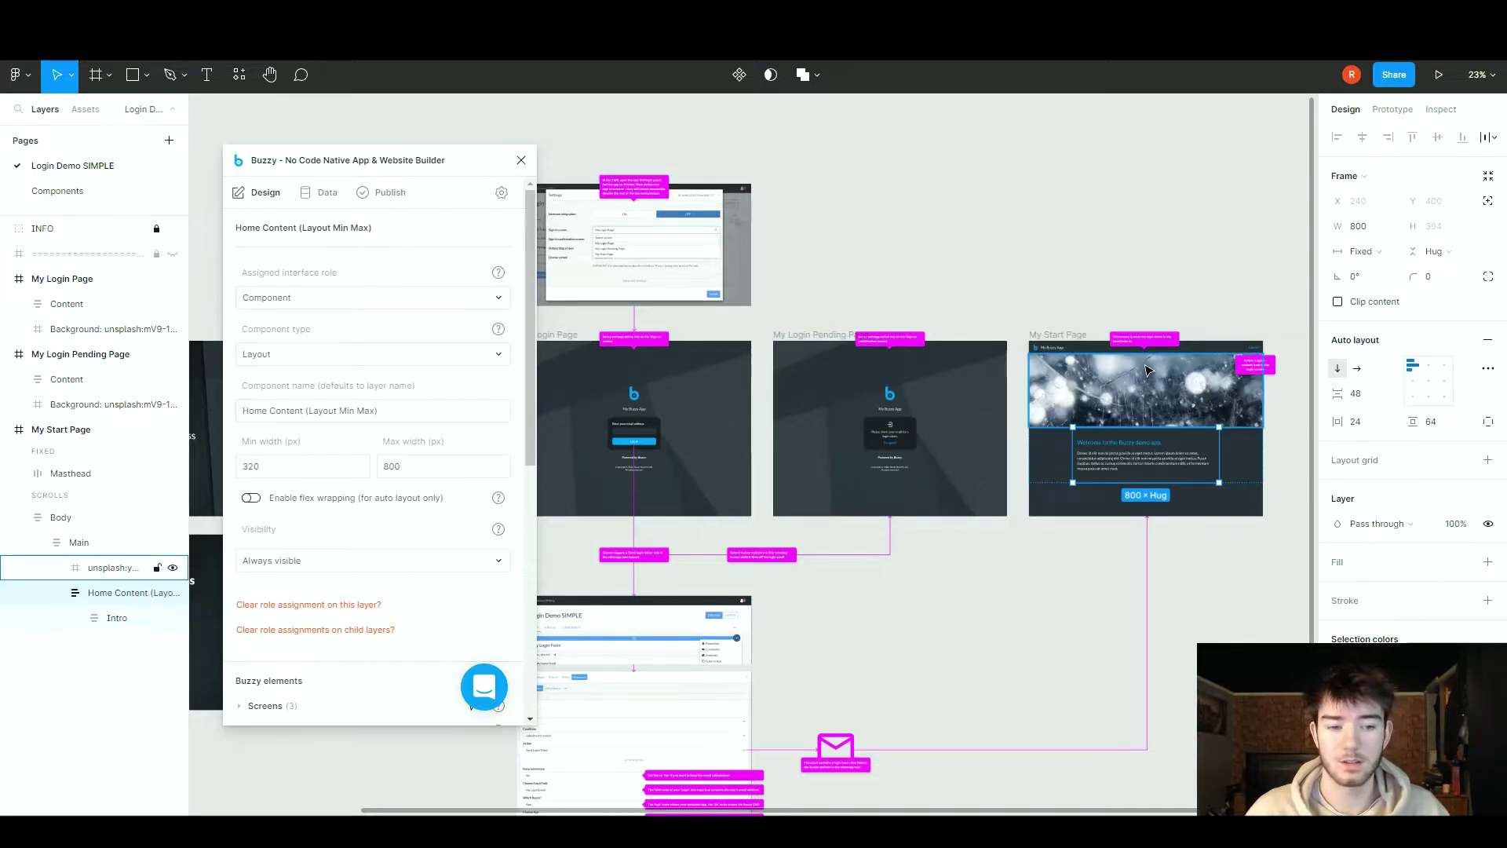
- Select the Login Panel (Form / Capture) component from the plugin's component list to view its form settings
scroll(312, 568, "down", 4)
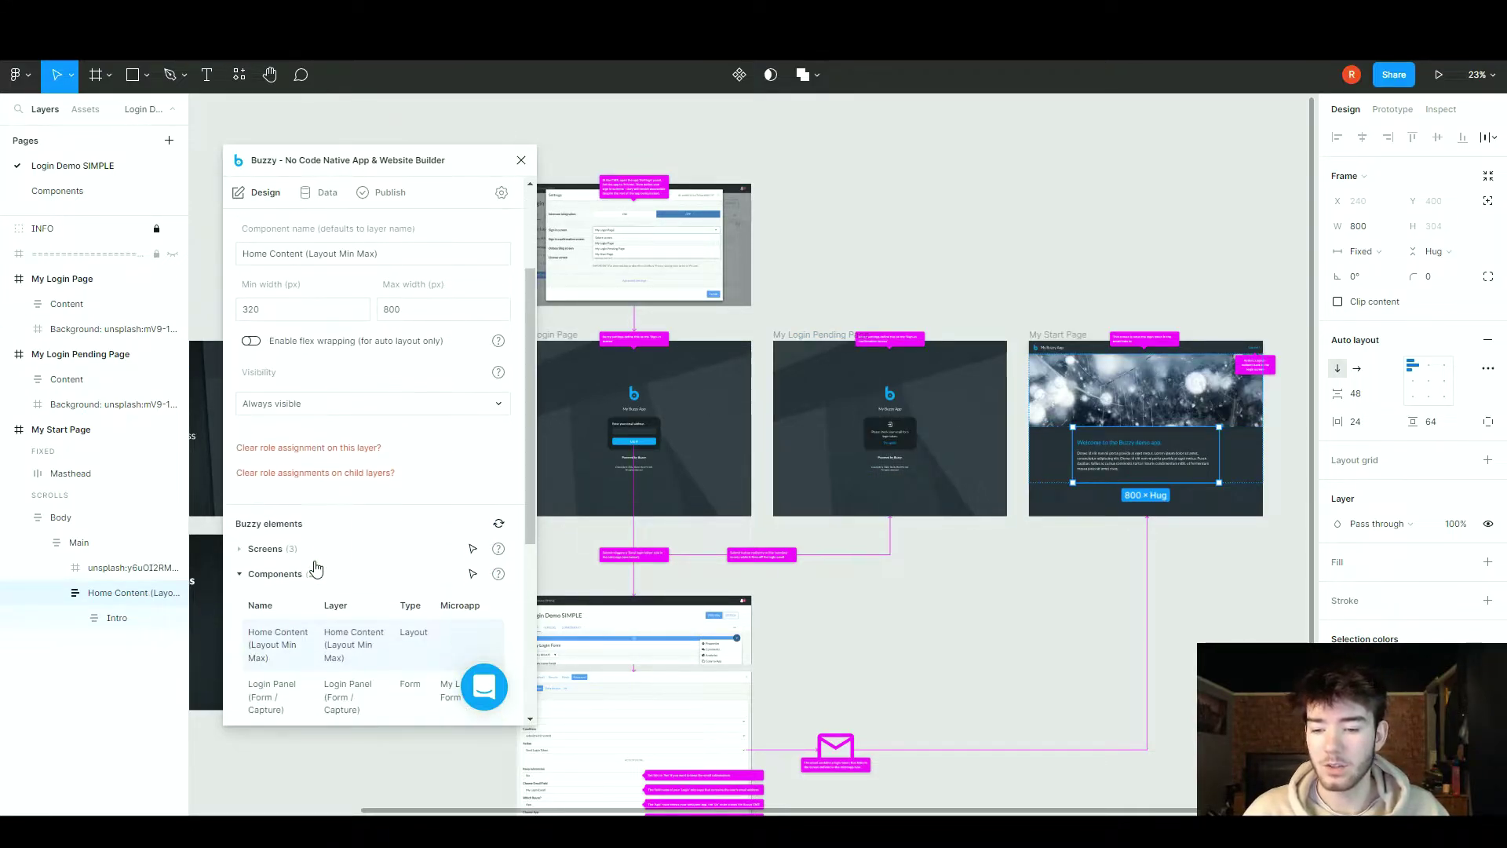
scroll(310, 564, "down", 2)
left_click(291, 469)
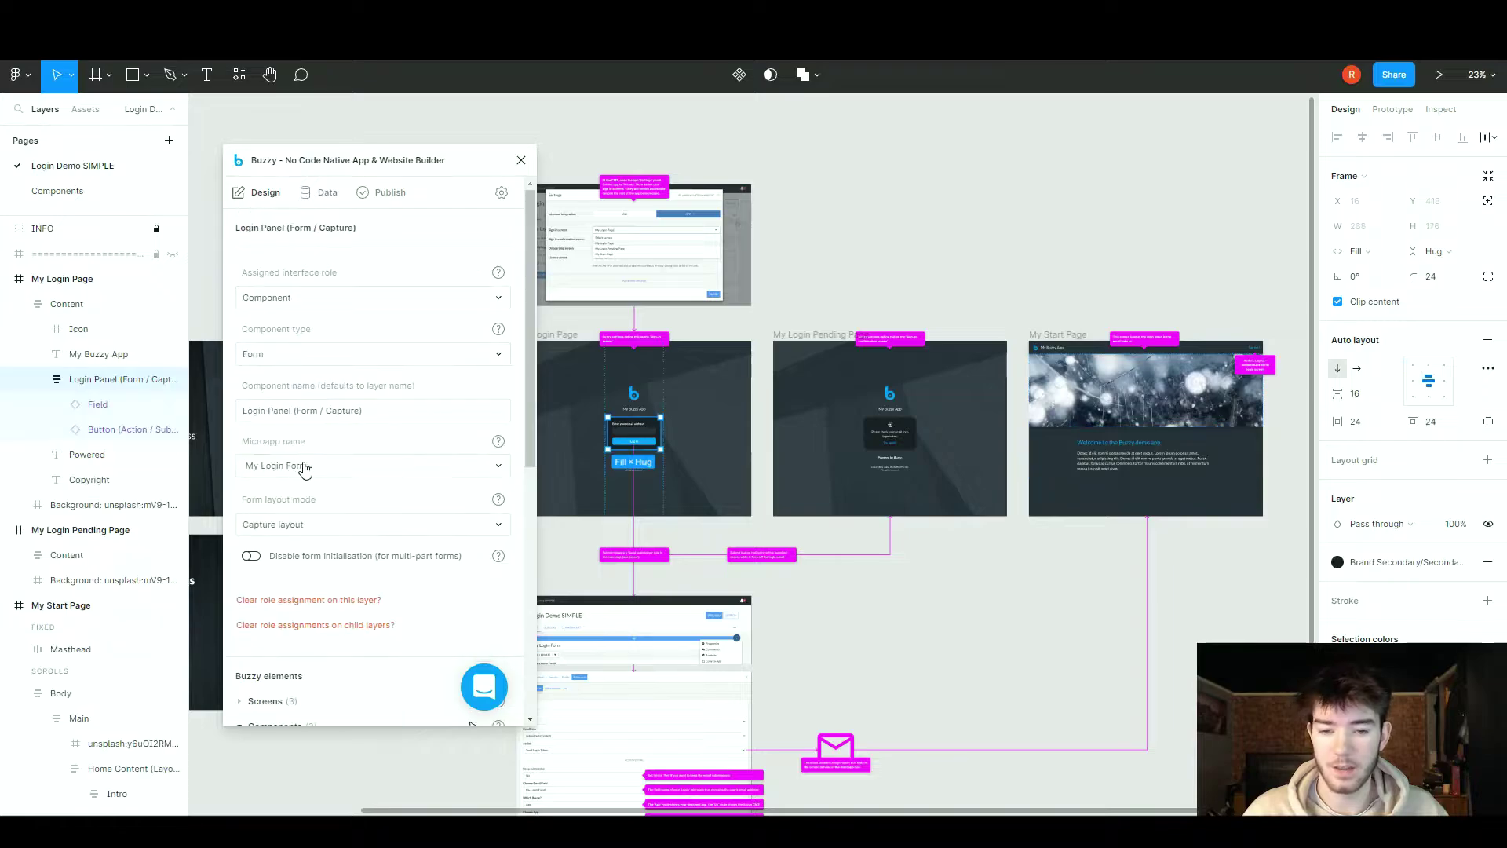
- Select the My Login Email field of My Login Form from the plugin's element list and examine its settings and place in the design
scroll(342, 471, "down", 4)
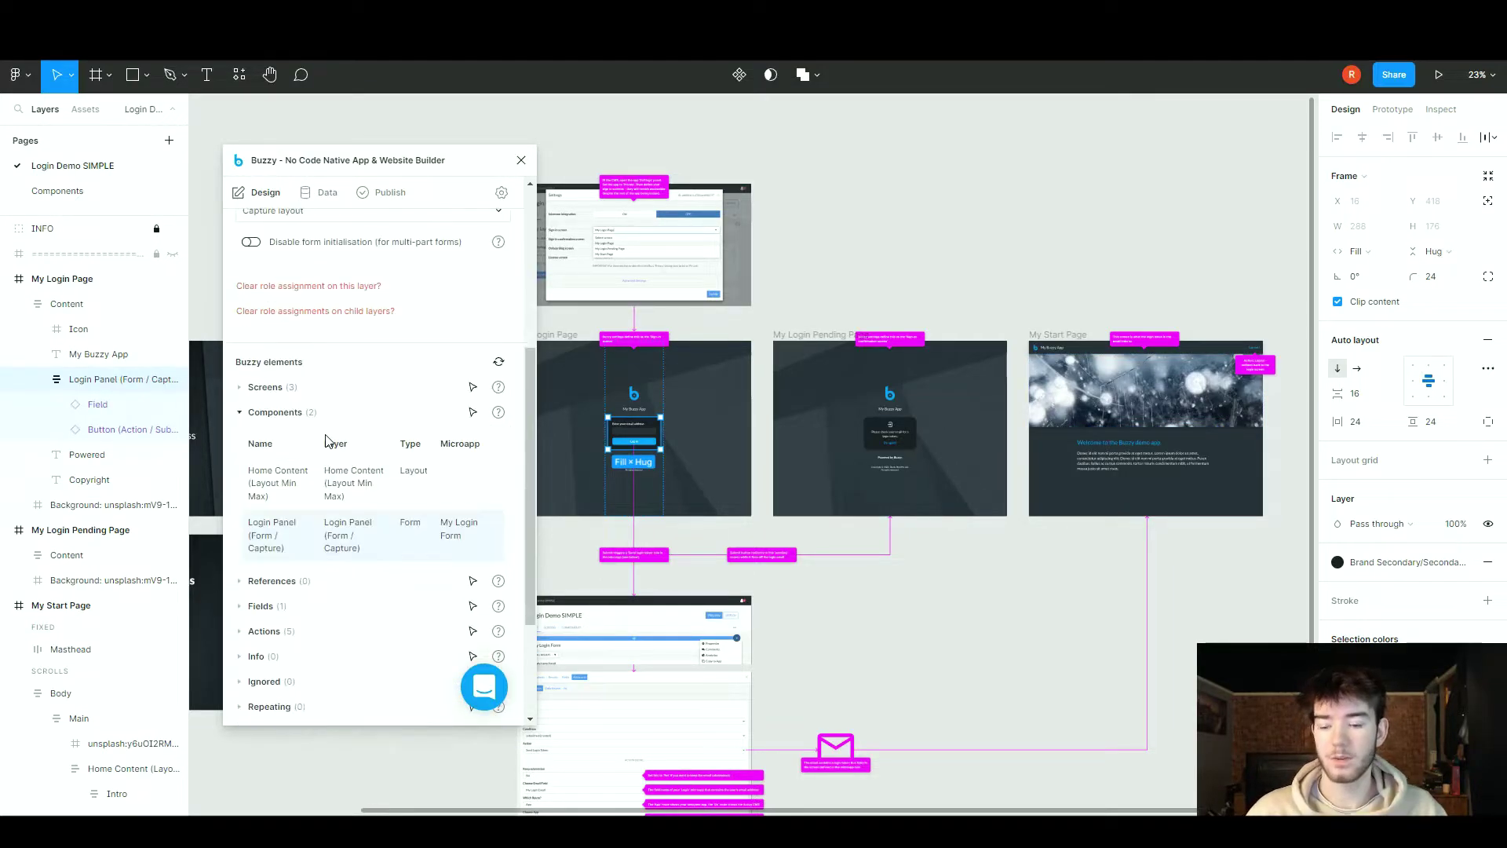
scroll(328, 442, "down", 1)
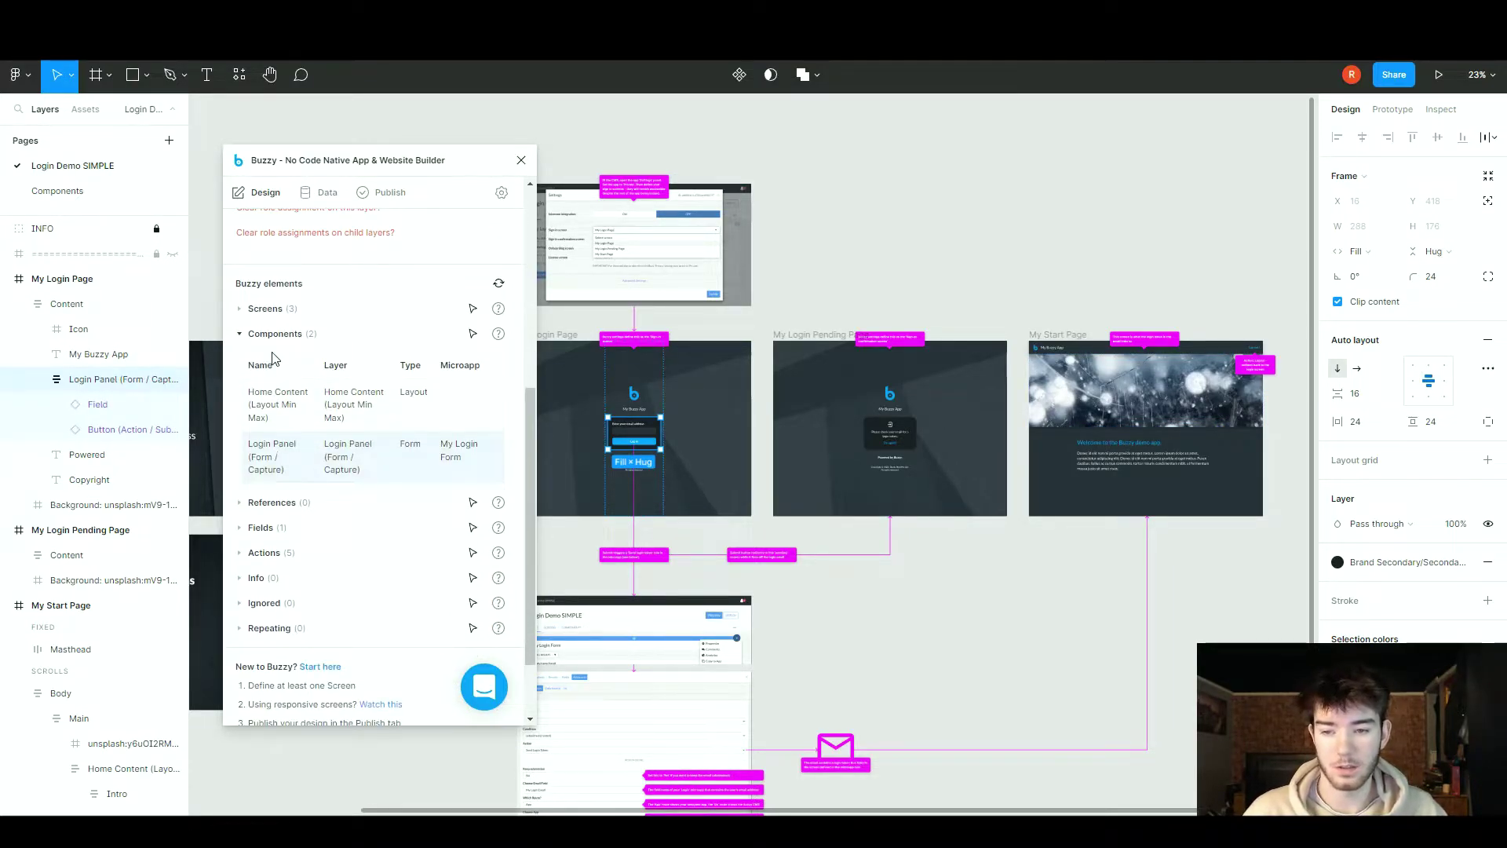
scroll(306, 404, "down", 1)
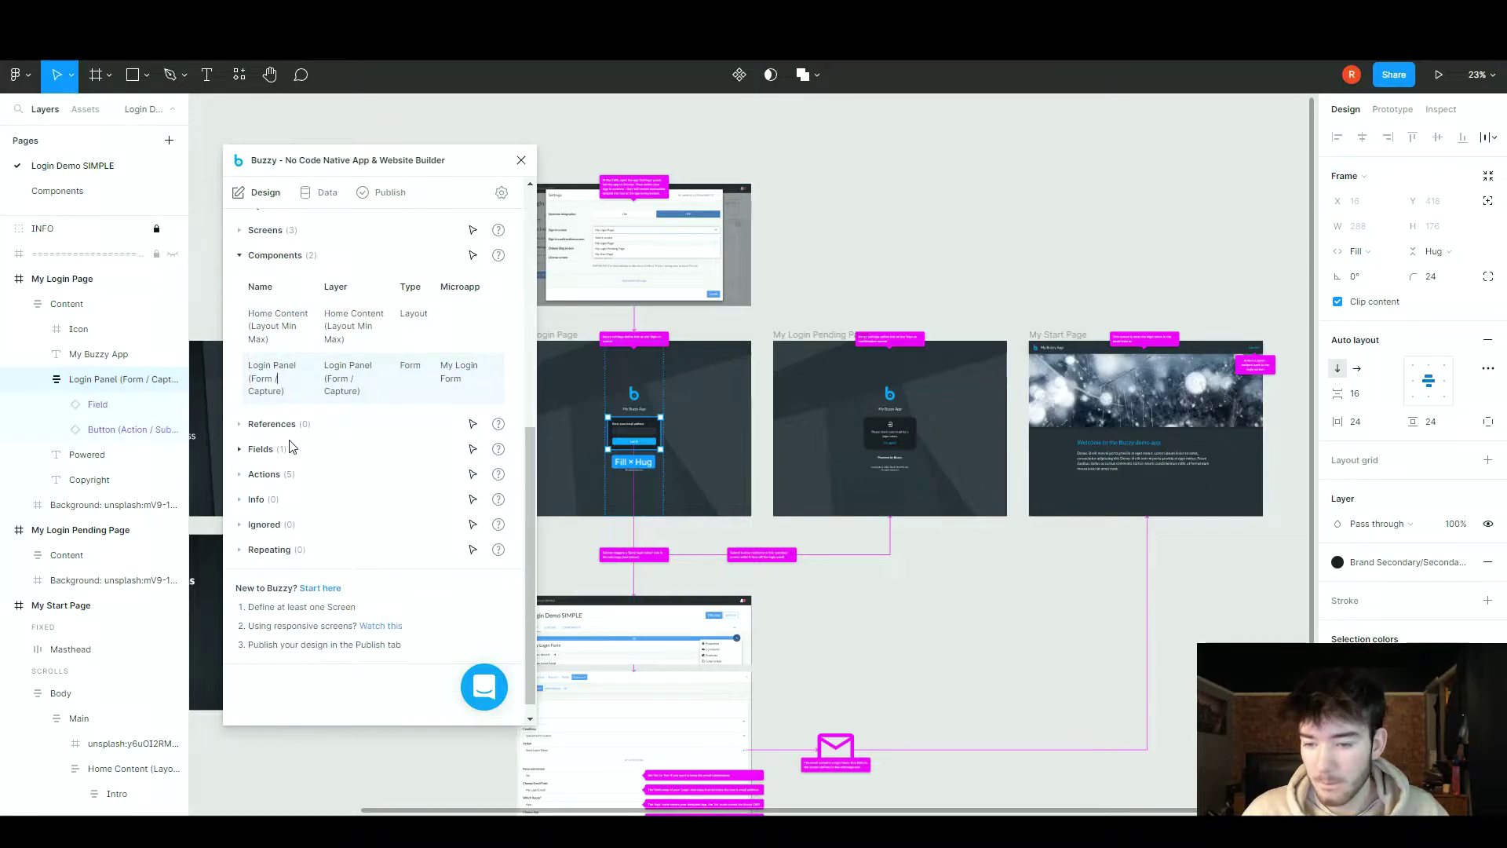
left_click(240, 452)
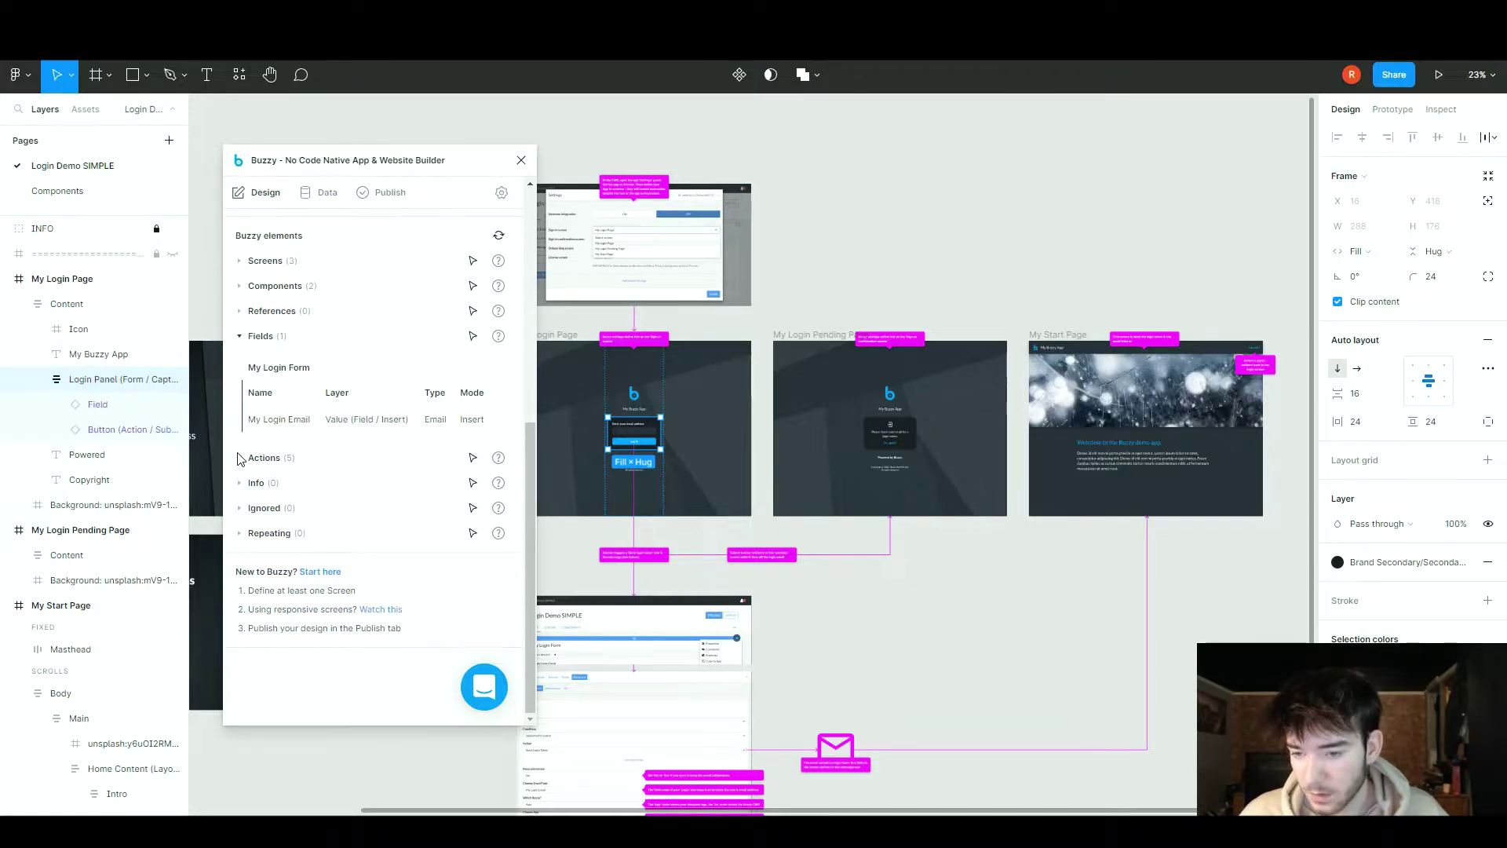
left_click(321, 422)
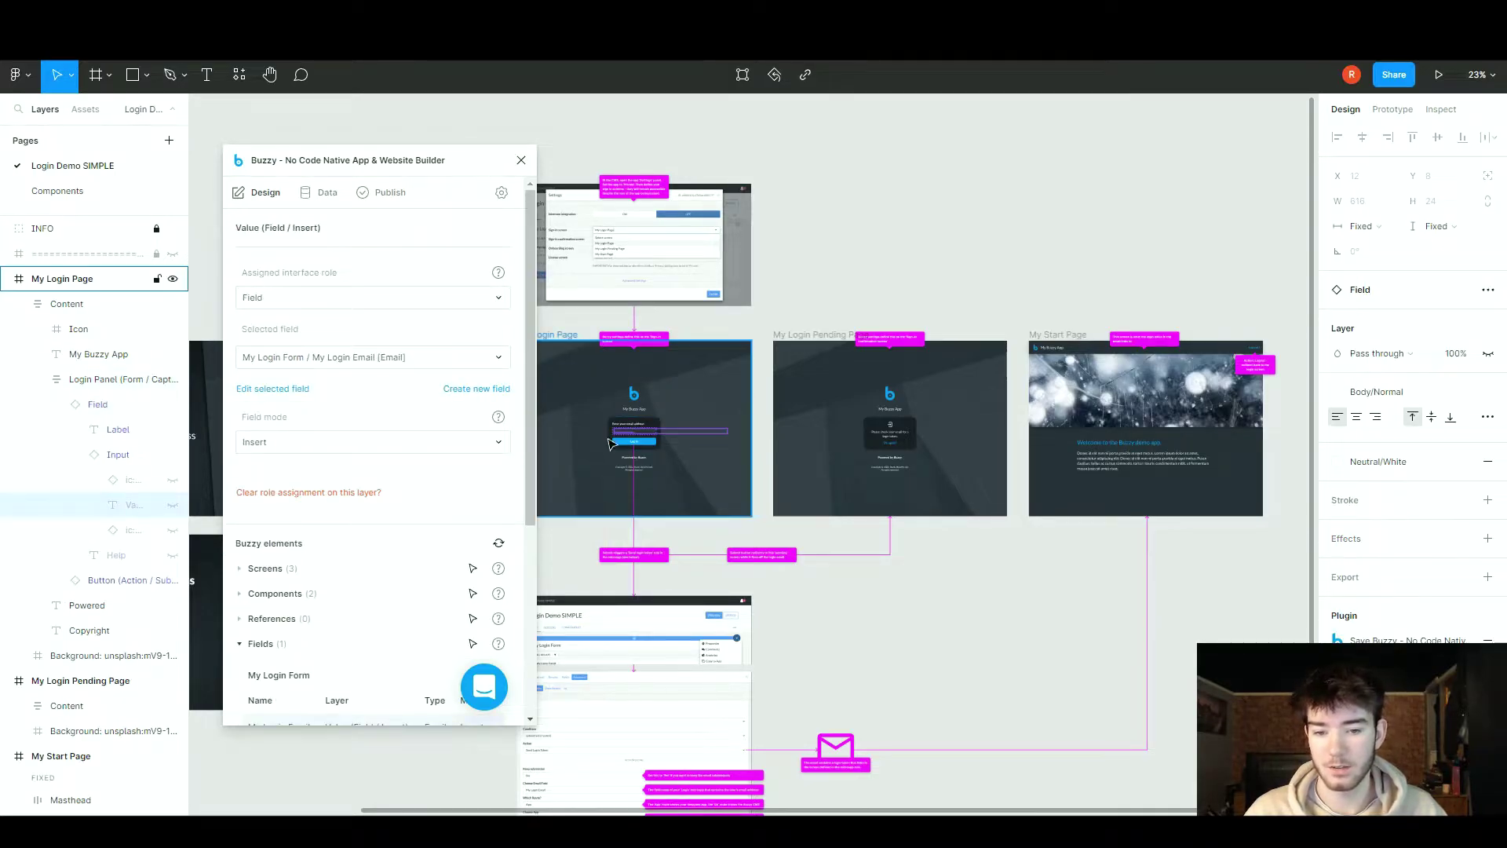
scroll(648, 447, "up", 5)
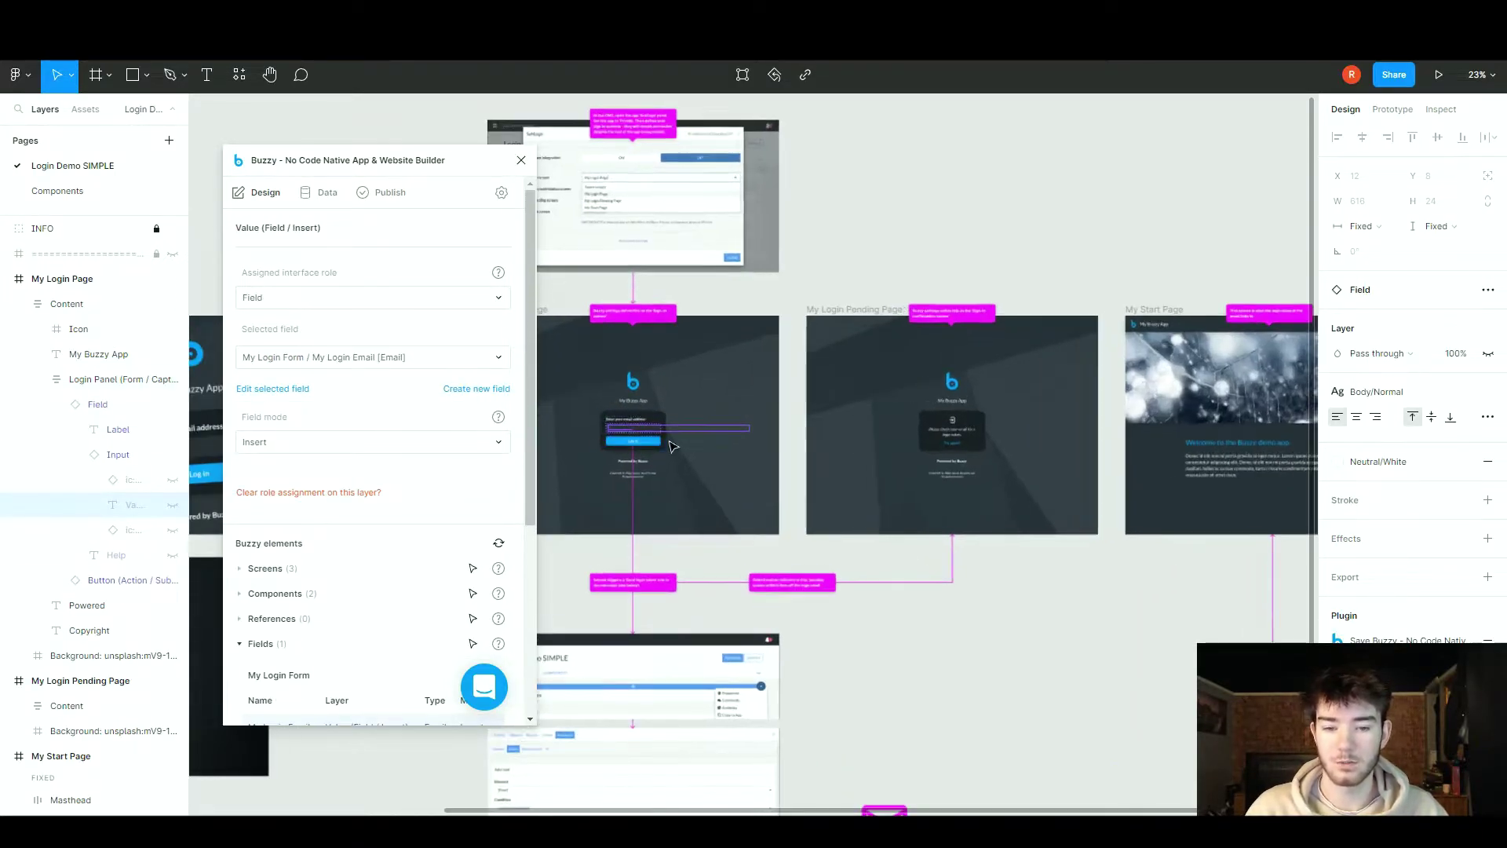
scroll(657, 445, "down", 5)
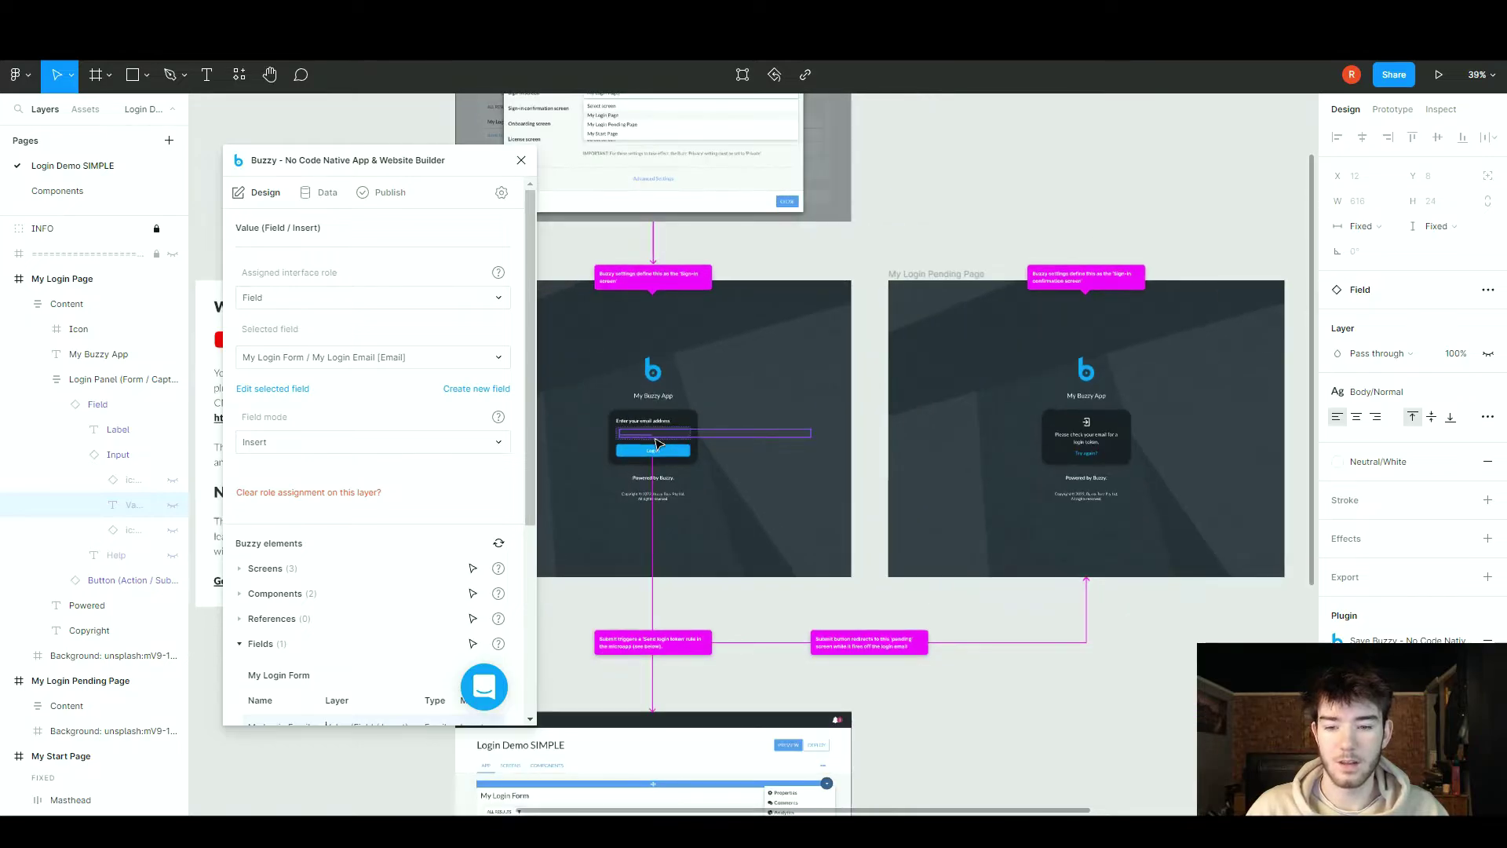
- View the plugin's list of actions, selecting the Button (Action / Submit) and the Try again? (Action / Navigate) elements
scroll(267, 536, "down", 3)
left_click(265, 530)
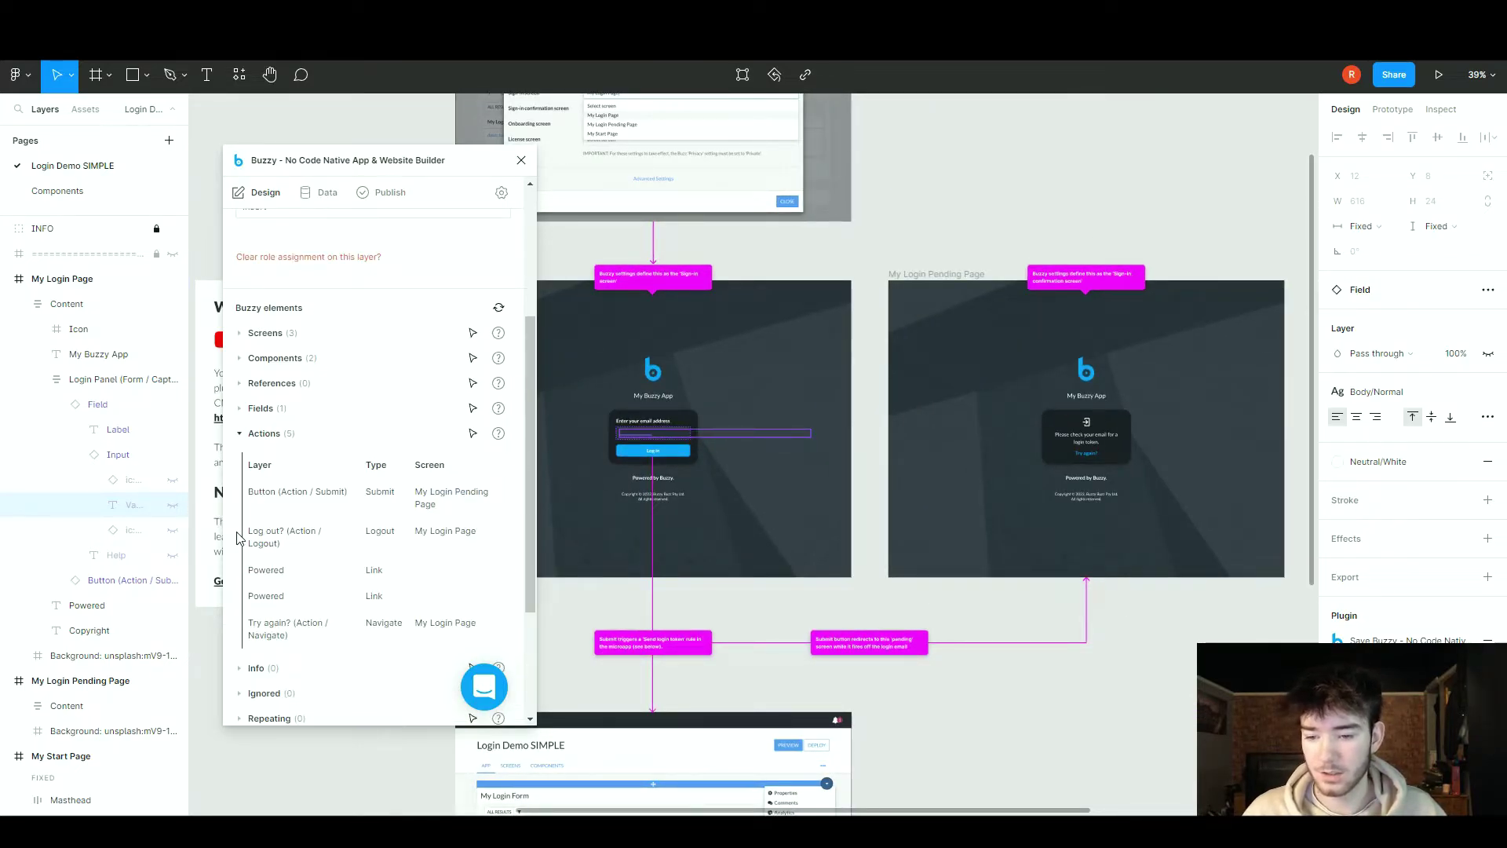
left_click(317, 493)
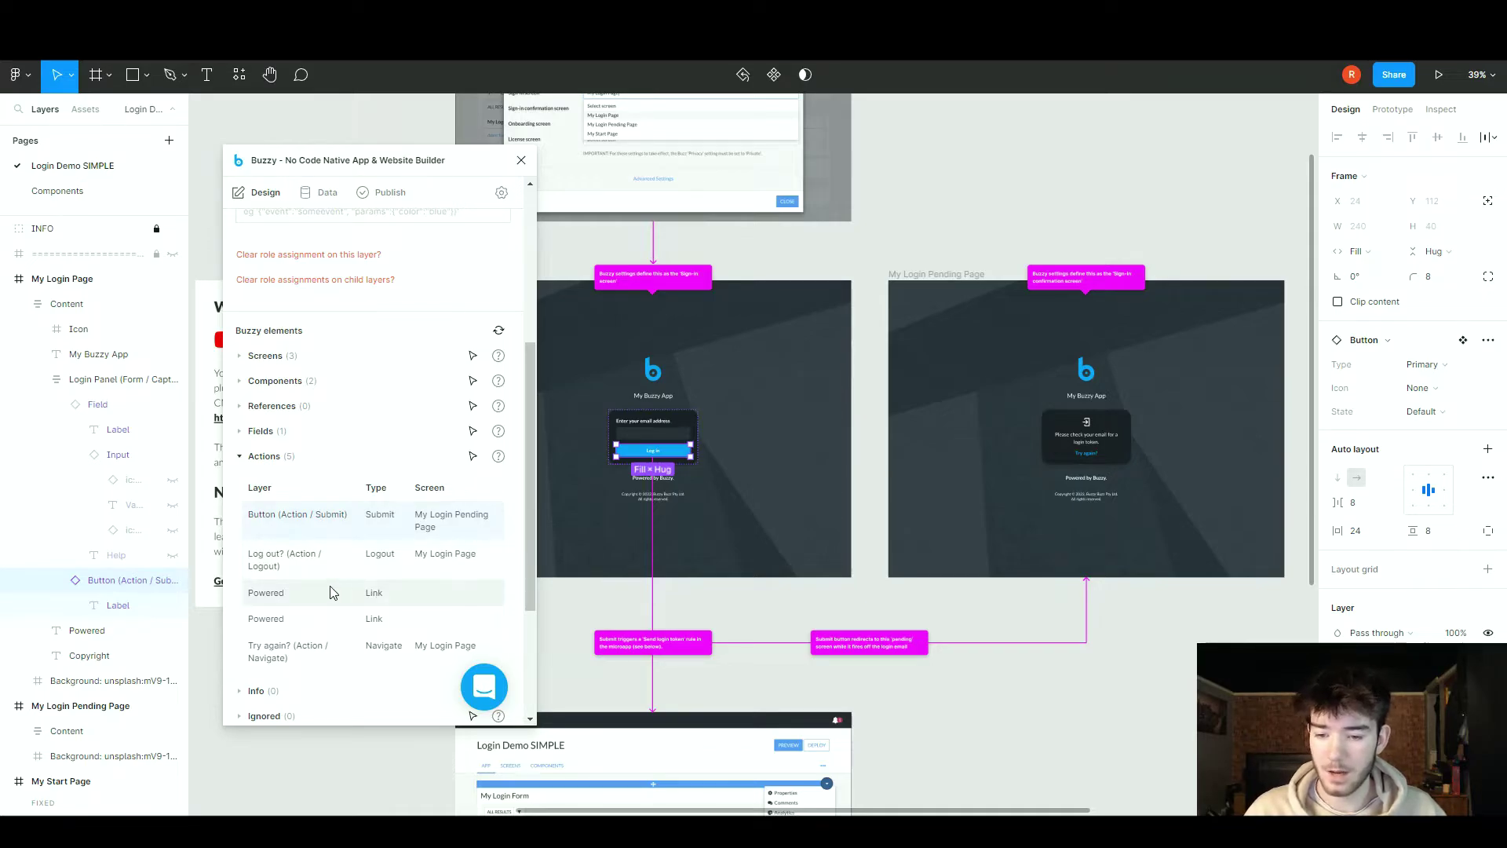
left_click(338, 648)
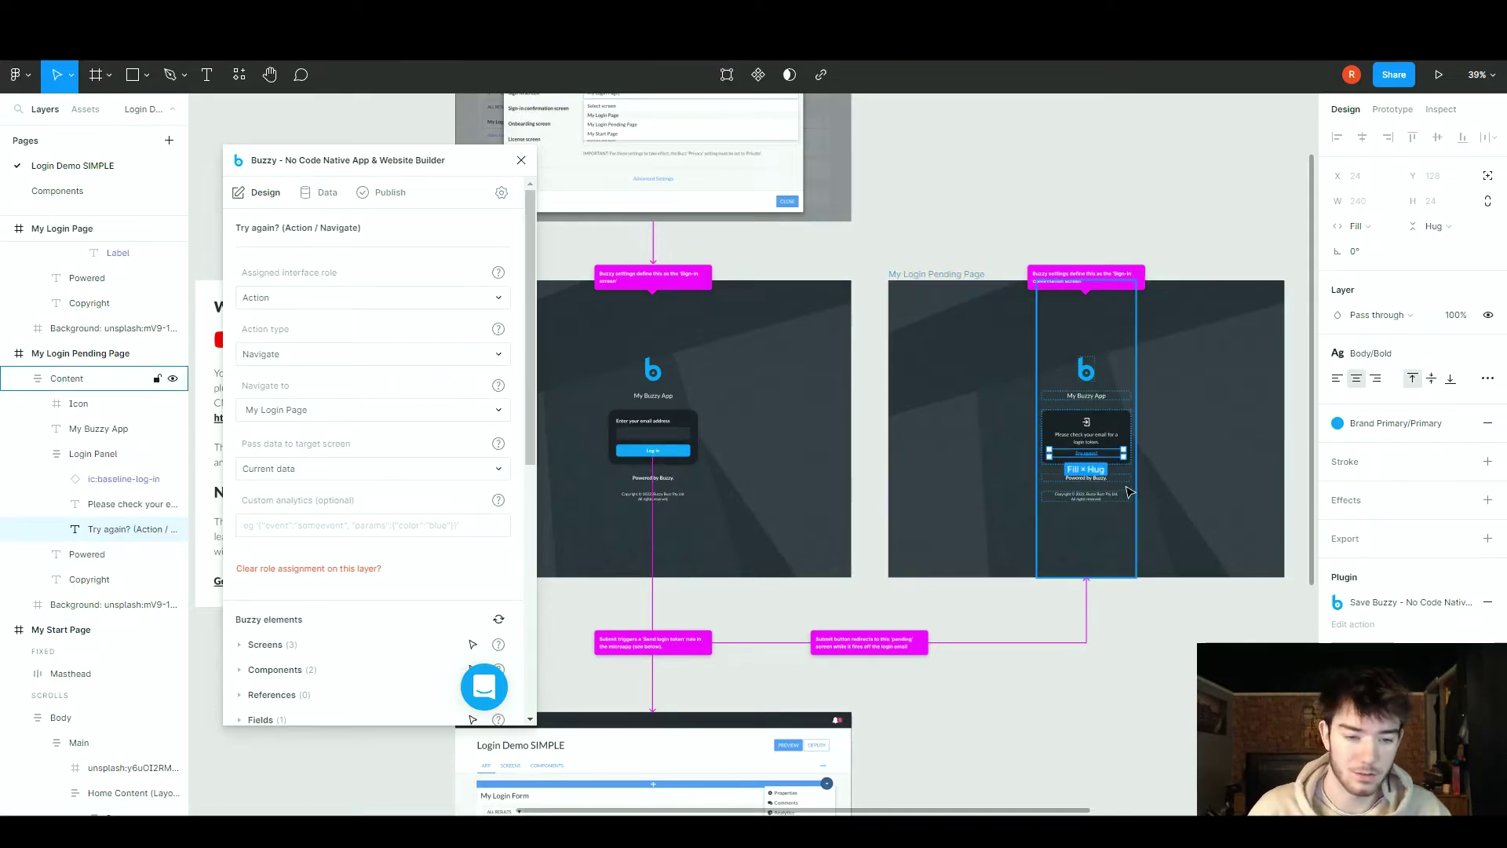
scroll(1083, 420, "up", 5)
scroll(1020, 410, "down", 10)
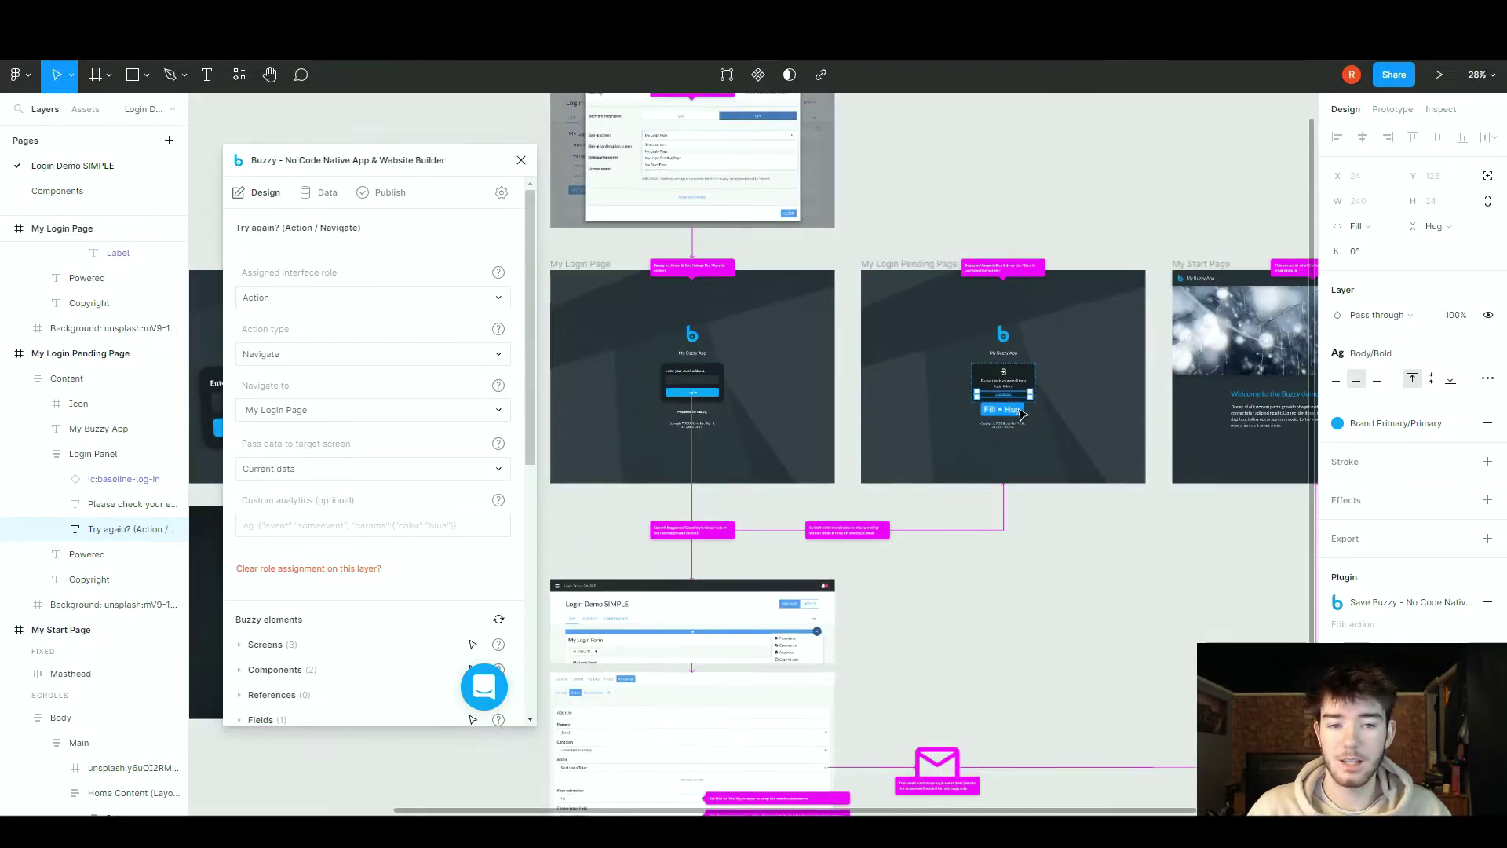
scroll(1138, 303, "up", 1)
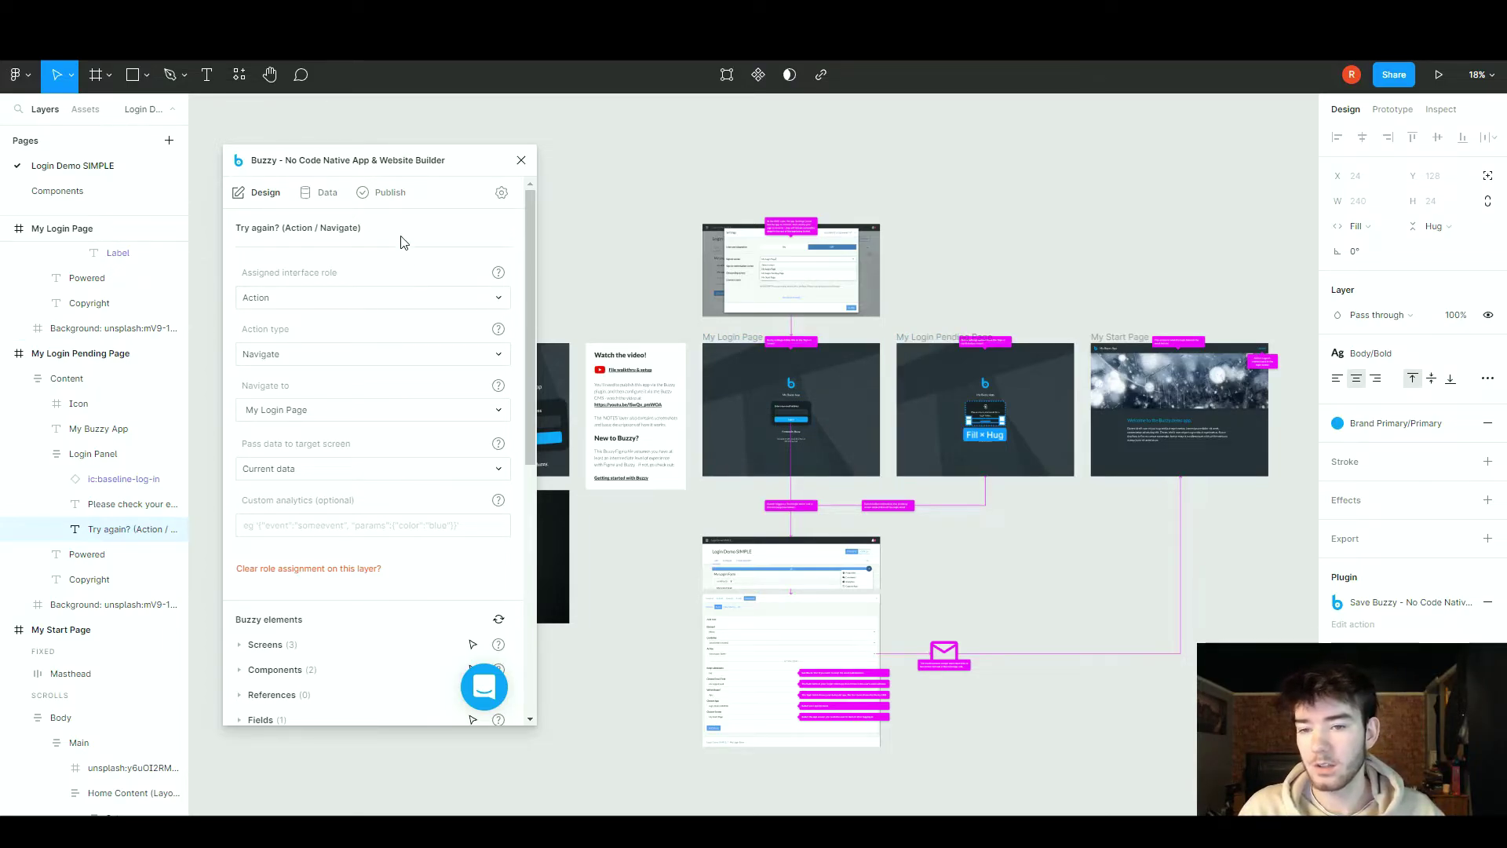
- Publish the current design to the Login Demo SIMPLE Buzzy app and open the app's preview
left_click(387, 198)
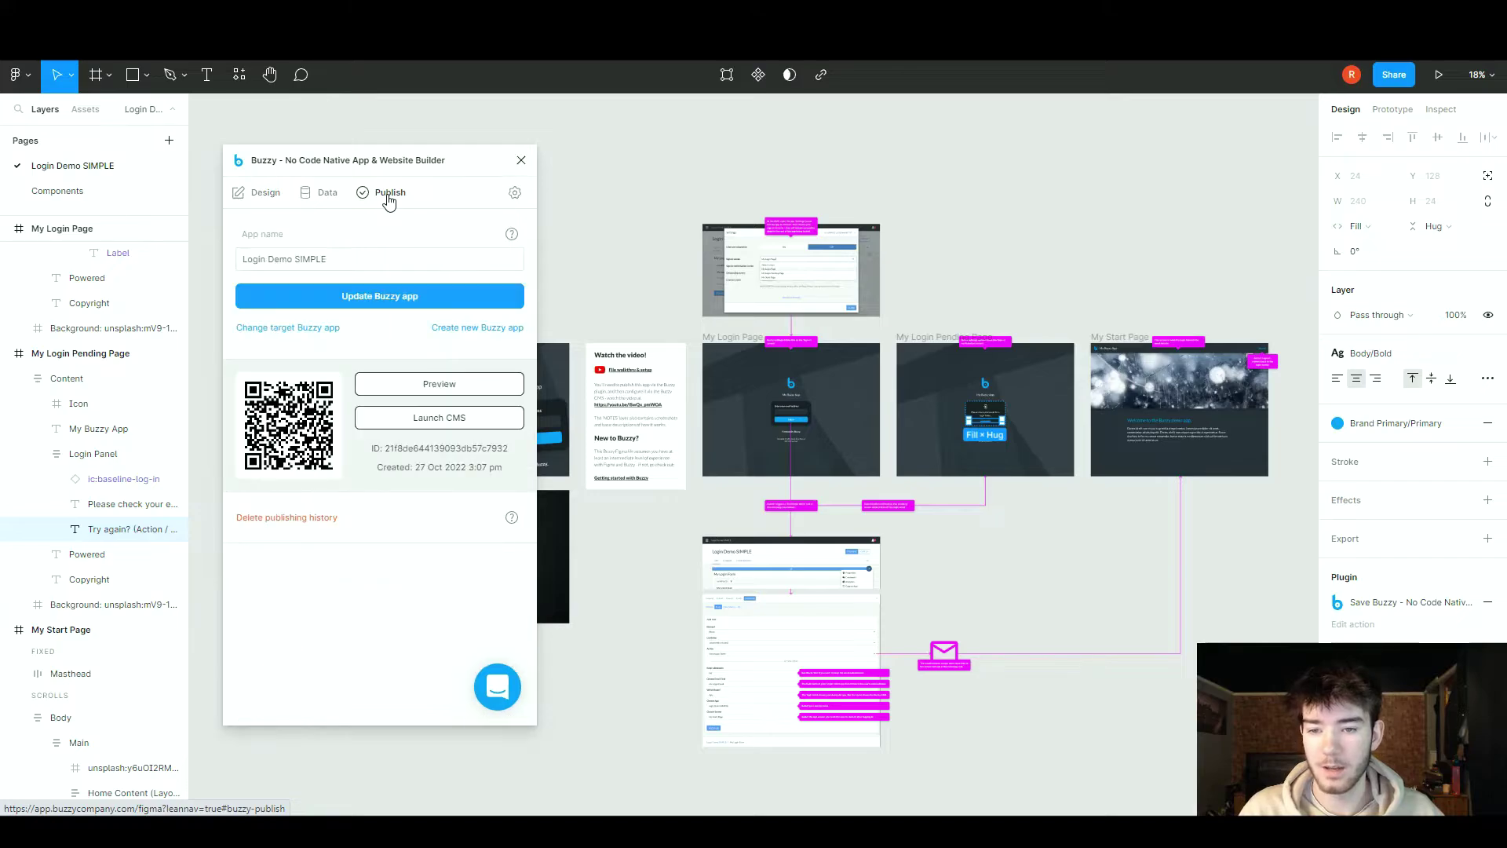
left_click_drag(380, 167, 1100, 141)
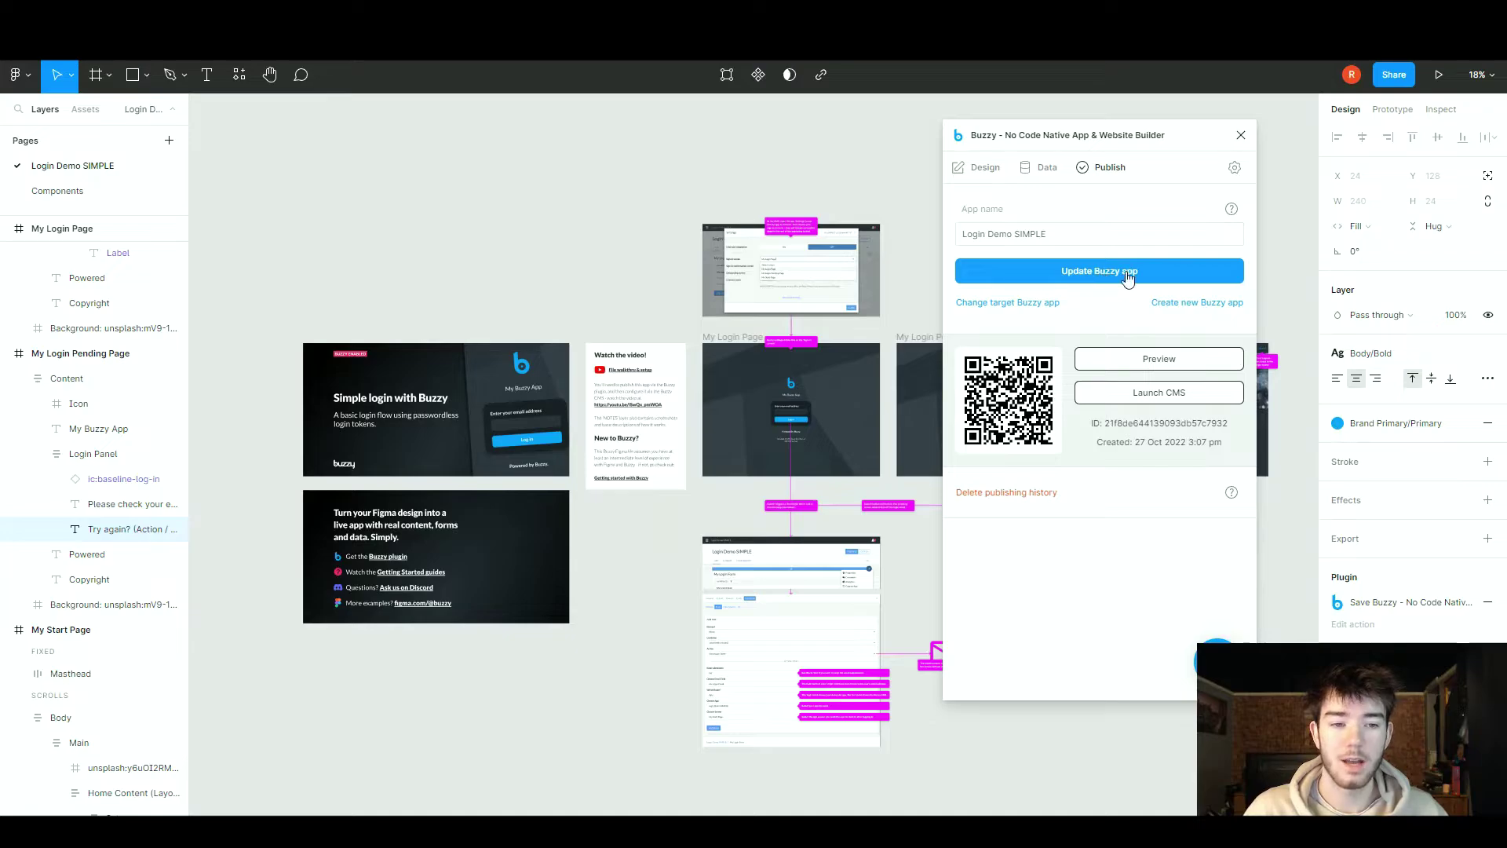
left_click(1102, 274)
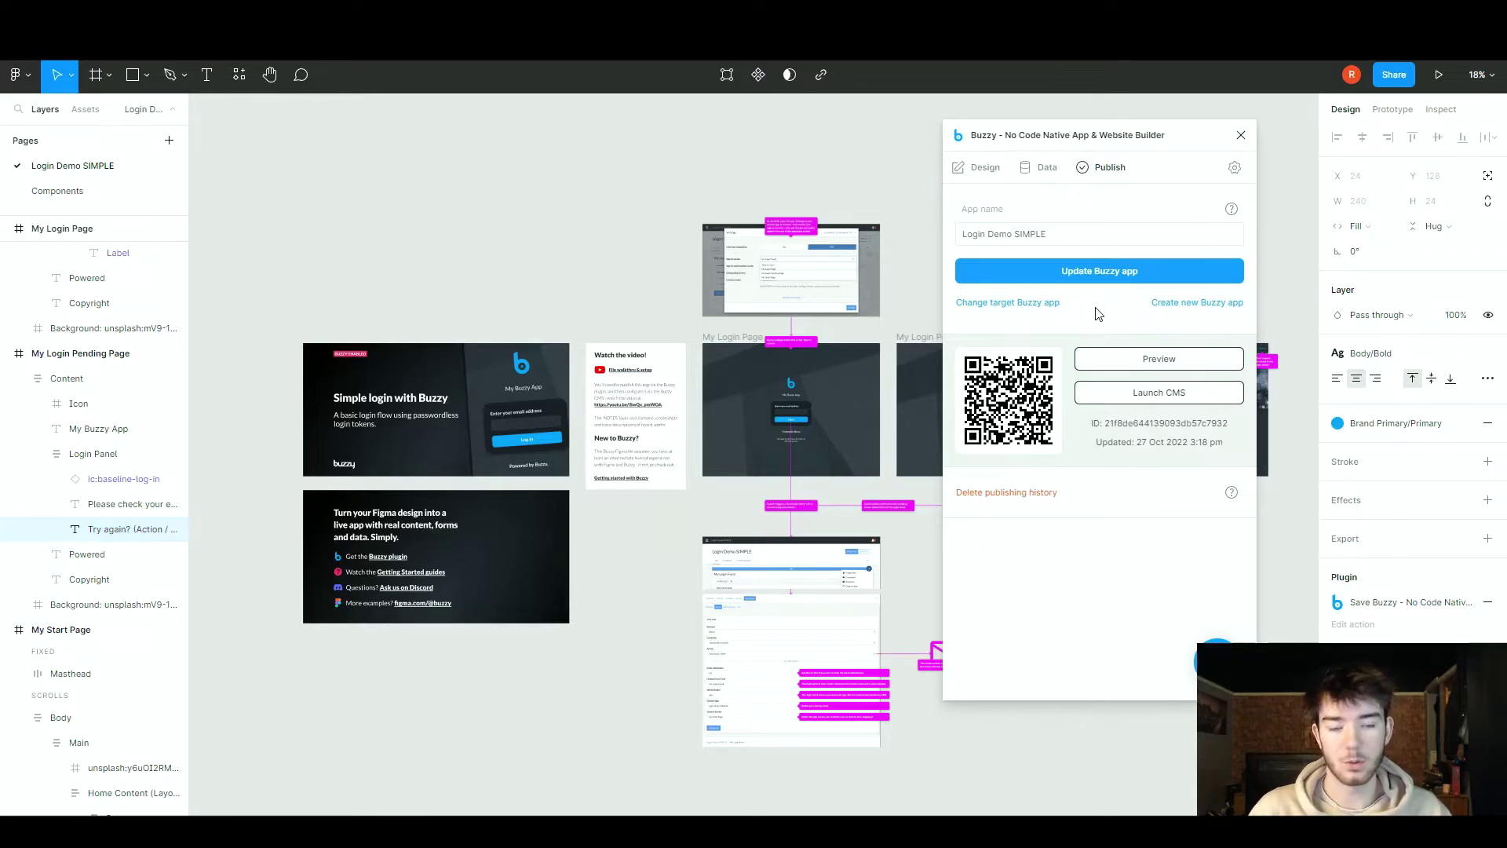
left_click(1160, 359)
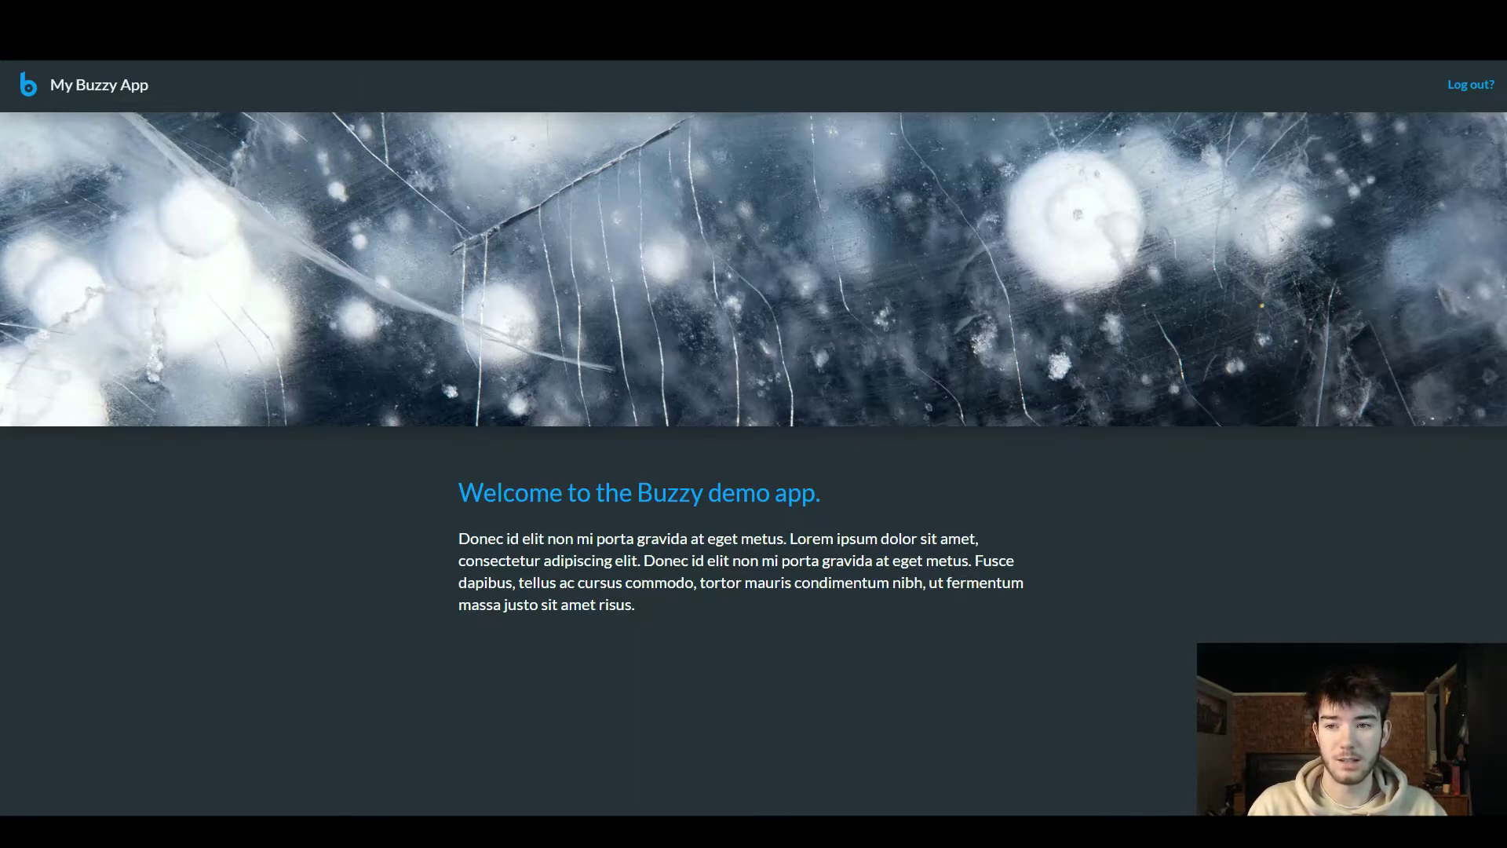
- Switch back to Figma, move the plugin window clear of My Start Page, and compare the screen designs with the previewed app
key("alt+Tab")
left_click_drag(1154, 132, 399, 123)
scroll(1239, 402, "up", 5)
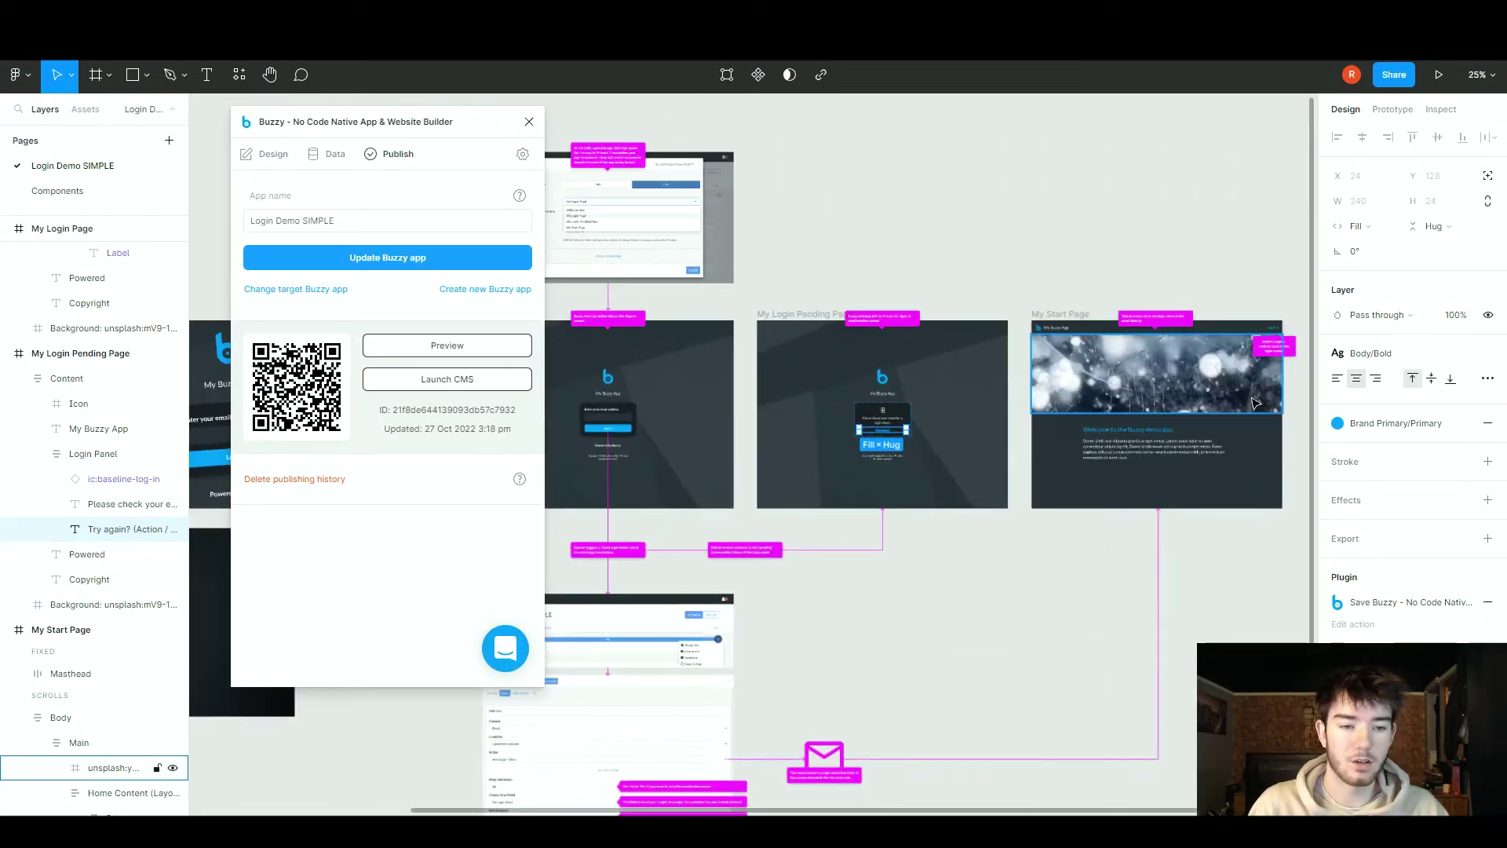
scroll(1046, 393, "down", 3)
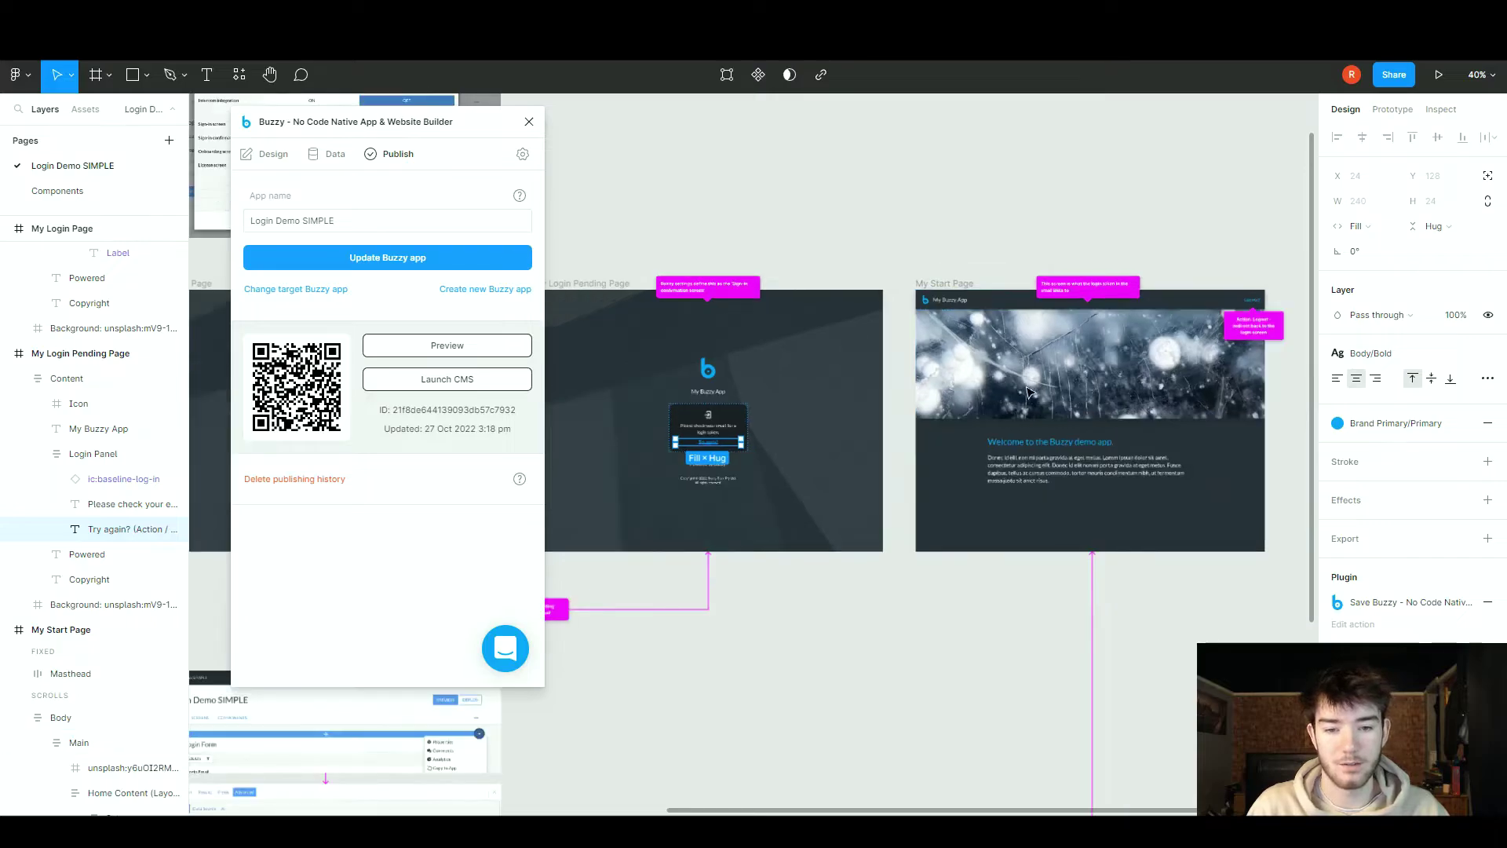
scroll(673, 396, "left", 3)
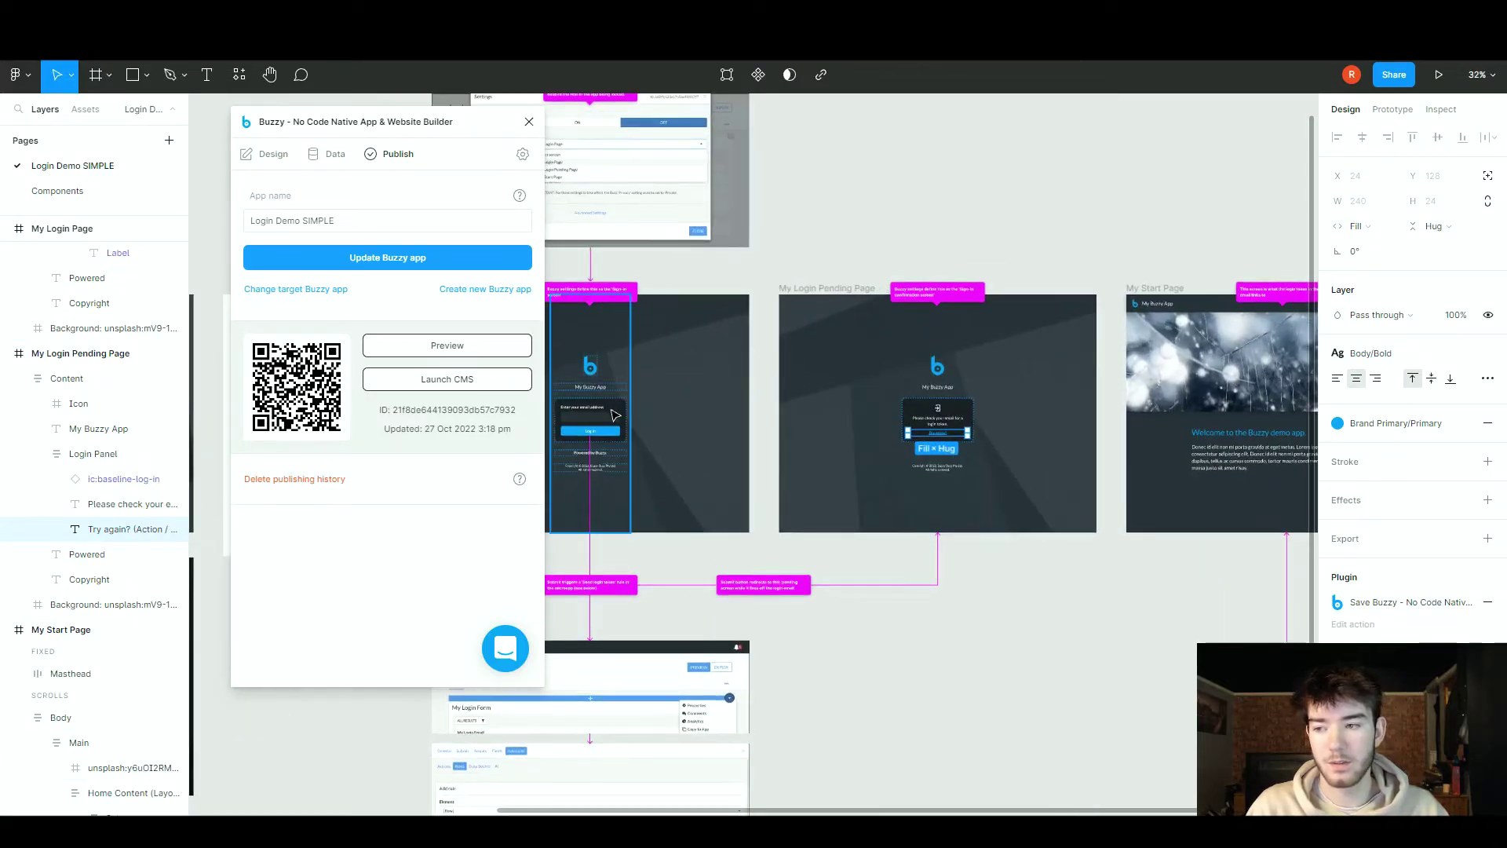